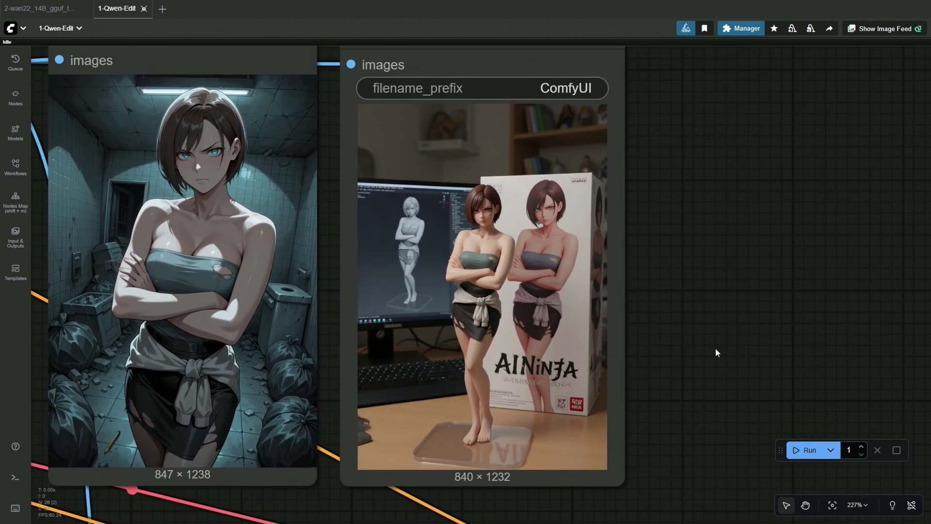
# Step: Compare the source character image with the generated figure image in the Save Image node at close range
pyautogui.moveTo(716, 349); pyautogui.dragTo(873, 358)
pyautogui.scroll(6, 801, 331)
pyautogui.moveTo(803, 362); pyautogui.dragTo(766, 258)
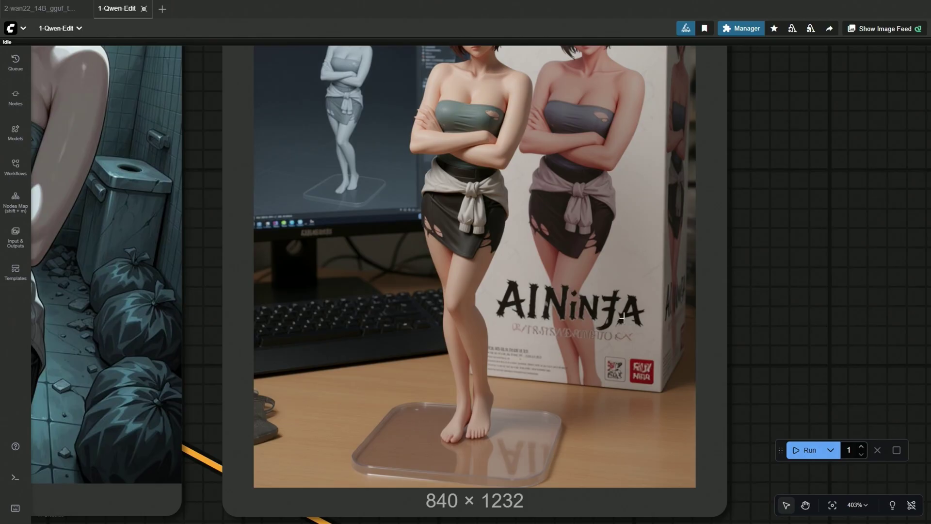
pyautogui.scroll(-2, 795, 318)
pyautogui.moveTo(799, 297); pyautogui.dragTo(784, 376)
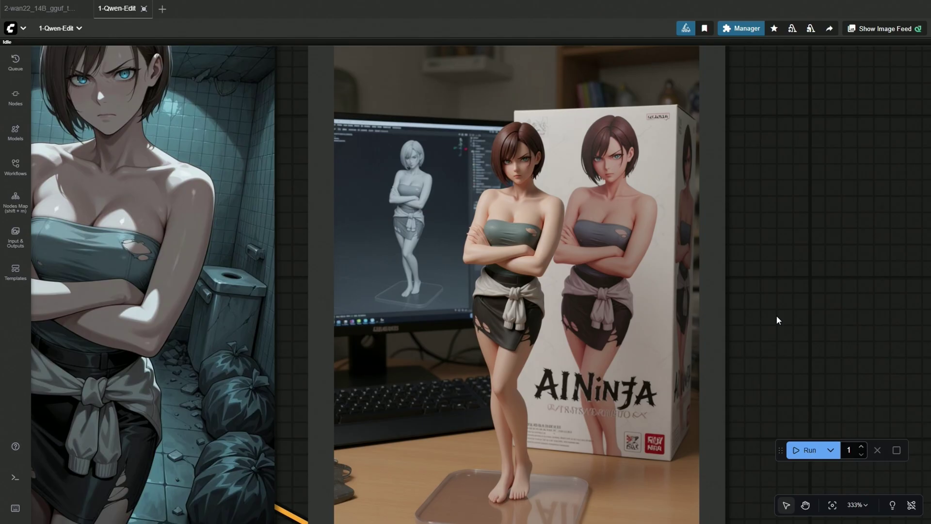
pyautogui.scroll(-1, 774, 316)
pyautogui.moveTo(334, 411); pyautogui.dragTo(393, 404)
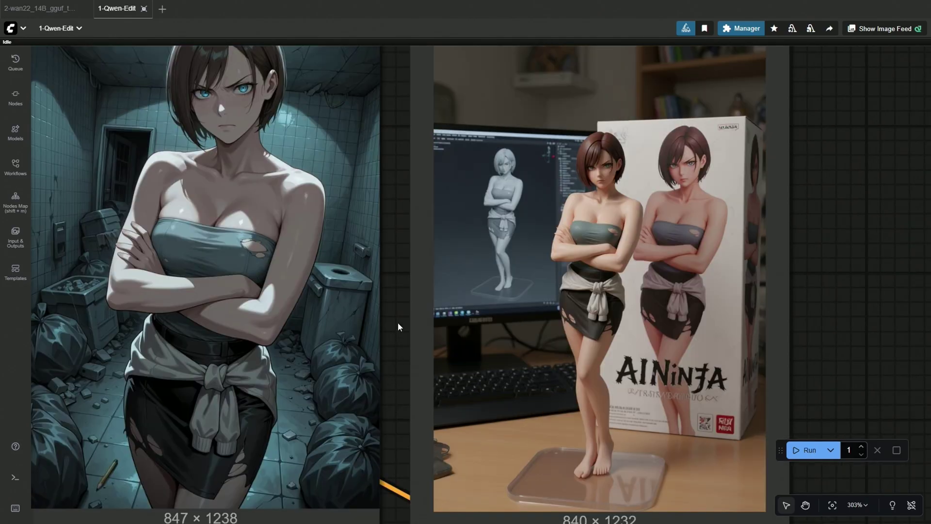
pyautogui.scroll(-10, 399, 211)
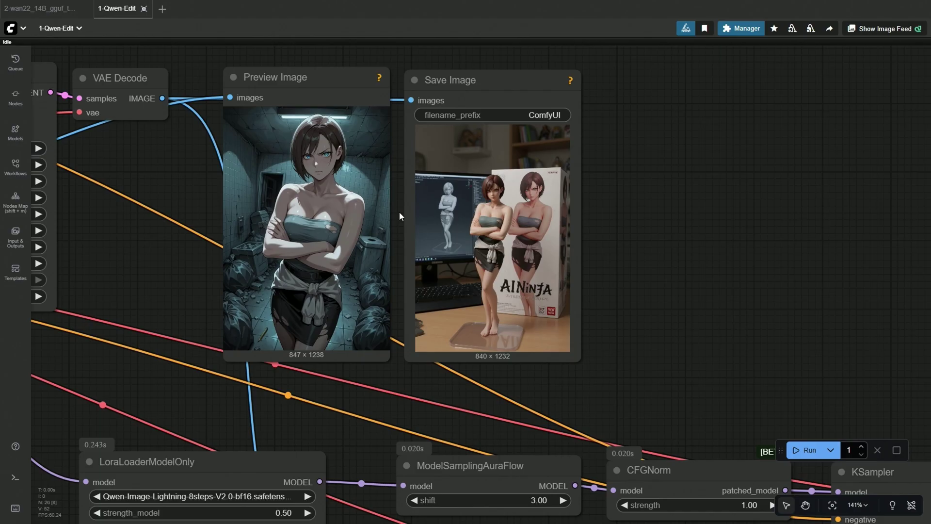
# Step: Examine the model-loading part of the workflow: the Unet Loader (GGUF), LoRA, Load CLIP and Load VAE nodes
pyautogui.scroll(-4, 343, 291)
pyautogui.moveTo(343, 295); pyautogui.dragTo(637, 306)
pyautogui.moveTo(689, 211); pyautogui.dragTo(296, 370)
pyautogui.moveTo(418, 388); pyautogui.dragTo(435, 435)
pyautogui.scroll(5, 295, 248)
pyautogui.moveTo(296, 248); pyautogui.dragTo(354, 247)
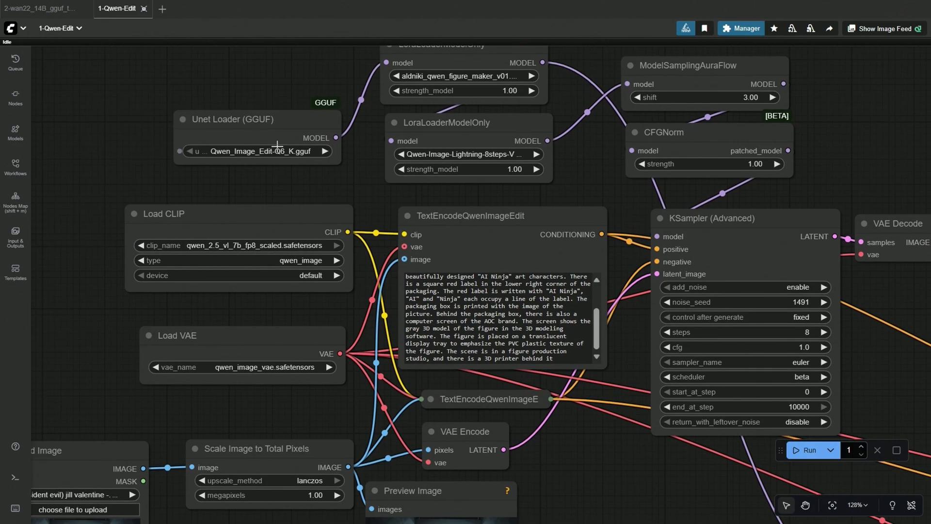
pyautogui.click(252, 121)
pyautogui.scroll(3, 276, 159)
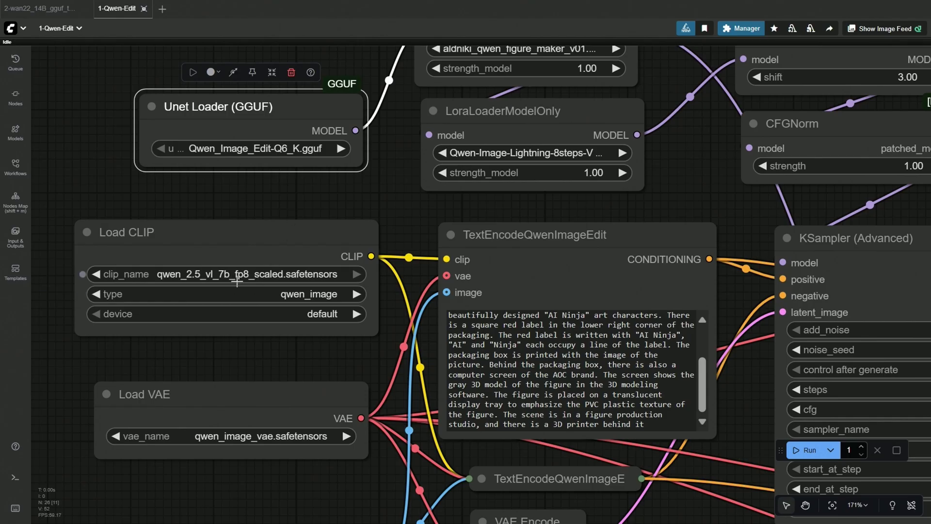
pyautogui.scroll(2, 569, 380)
pyautogui.scroll(-2, 478, 381)
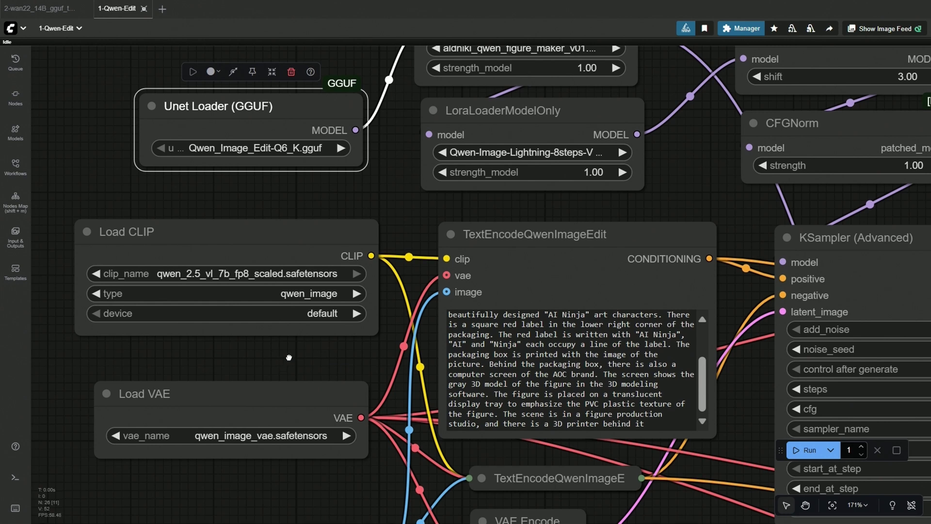
pyautogui.scroll(-1, 288, 361)
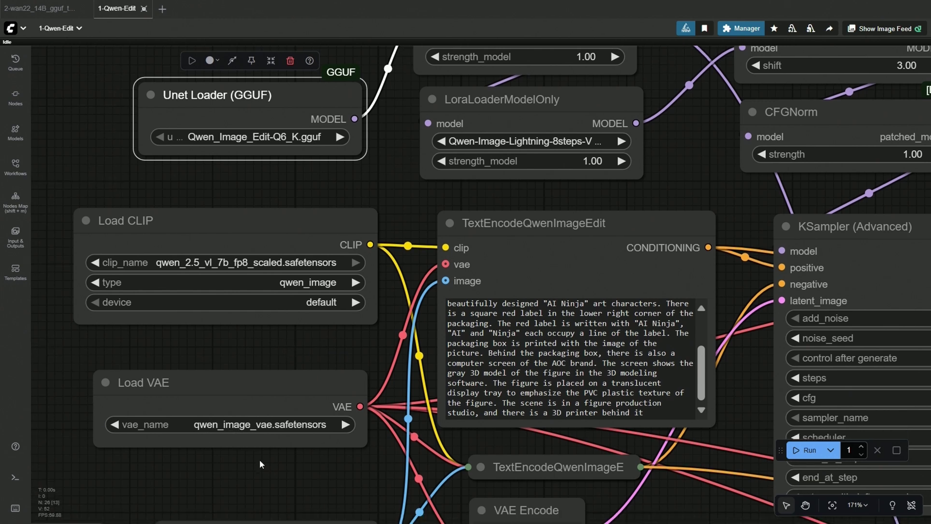
# Step: Examine the Load Image, Scale Image to Total Pixels, VAE Encode, TextEncodeQwenImageEdit and LoRA loader nodes
pyautogui.scroll(-5, 262, 464)
pyautogui.moveTo(262, 464); pyautogui.dragTo(338, 277)
pyautogui.scroll(1, 335, 453)
pyautogui.moveTo(334, 453); pyautogui.dragTo(319, 389)
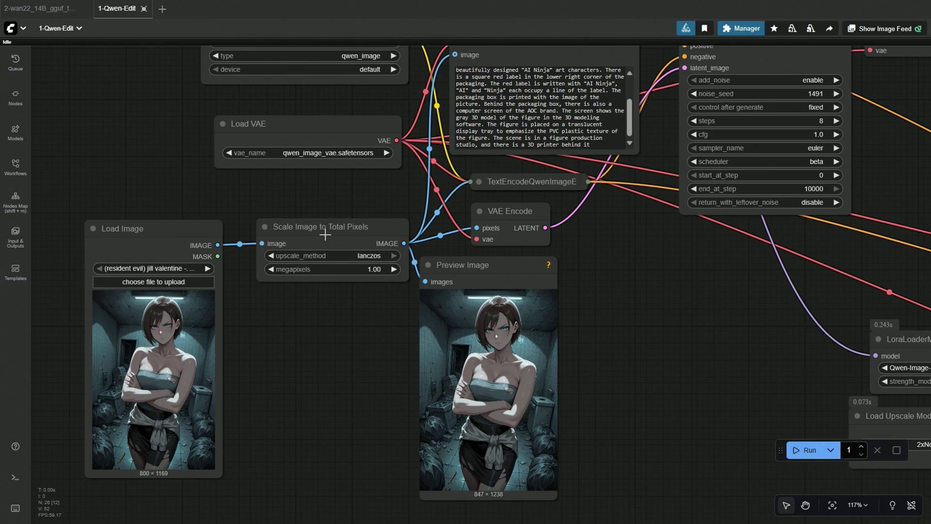
pyautogui.scroll(5, 370, 371)
pyautogui.hscroll(4, 370, 371)
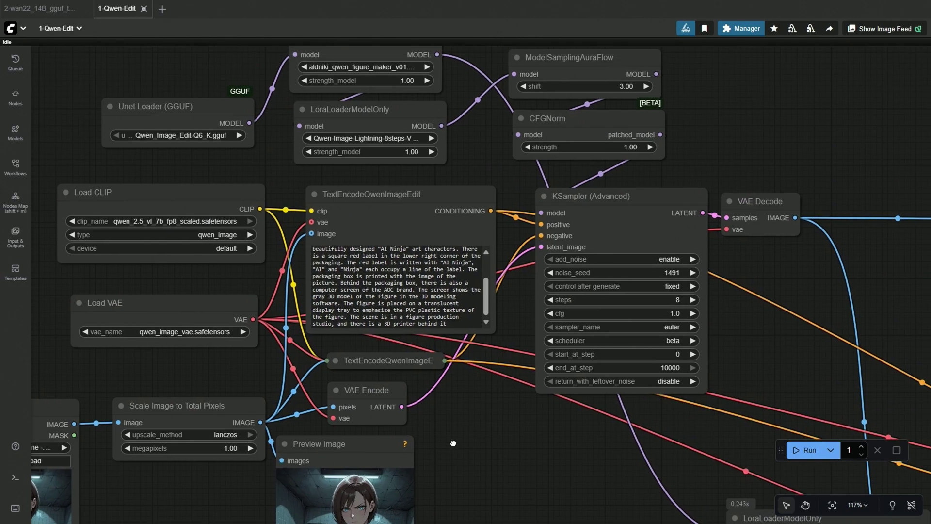
pyautogui.click(363, 394)
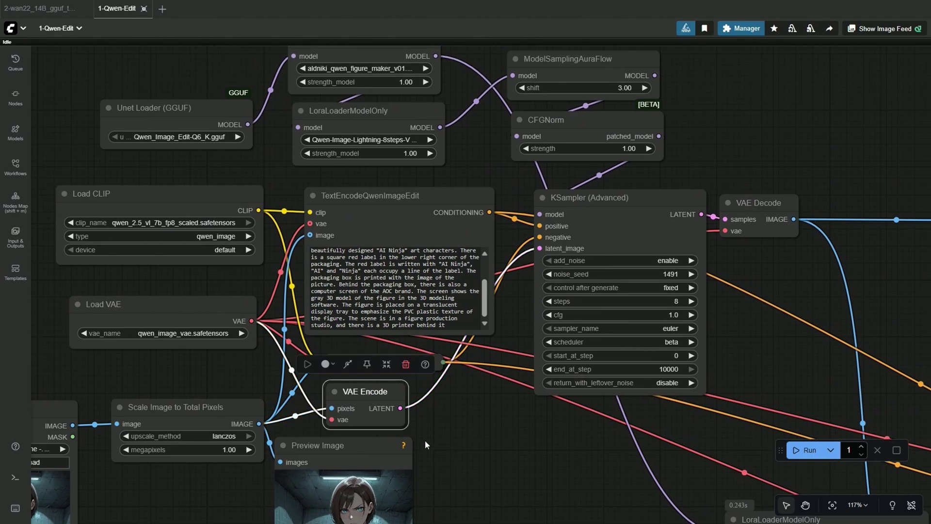
pyautogui.scroll(3, 425, 440)
pyautogui.click(398, 312)
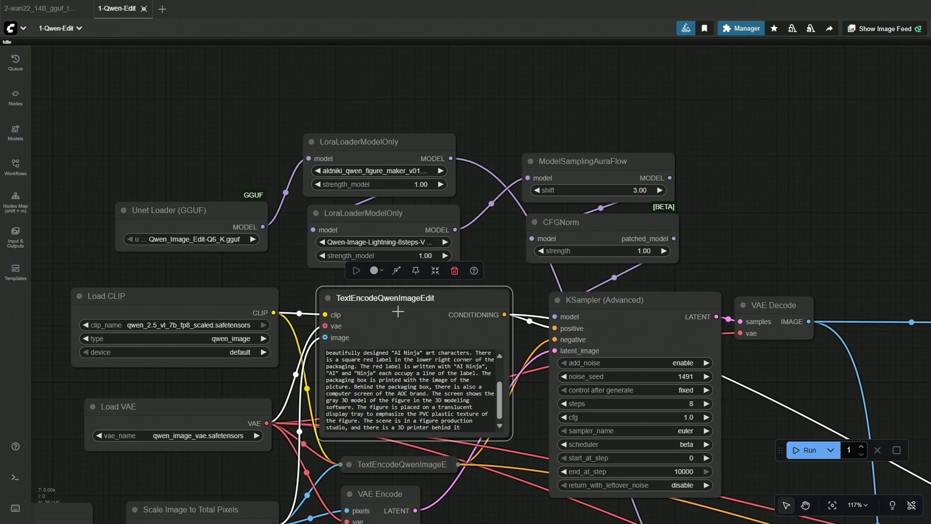
pyautogui.click(305, 292)
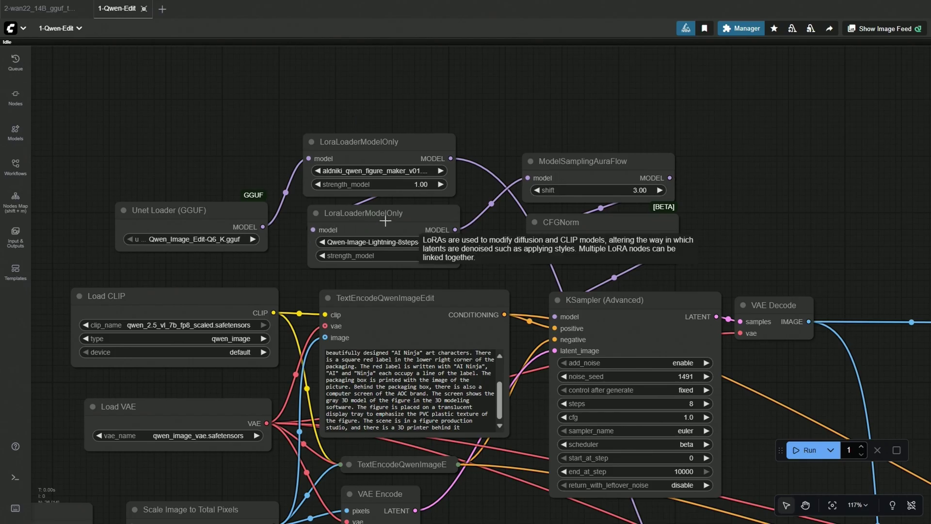
# Step: Review the upscaling branch and open its final Preview Image at full size to inspect the figure and box details
pyautogui.scroll(-3, 271, 383)
pyautogui.moveTo(653, 383); pyautogui.dragTo(432, 134)
pyautogui.scroll(-3, 432, 134)
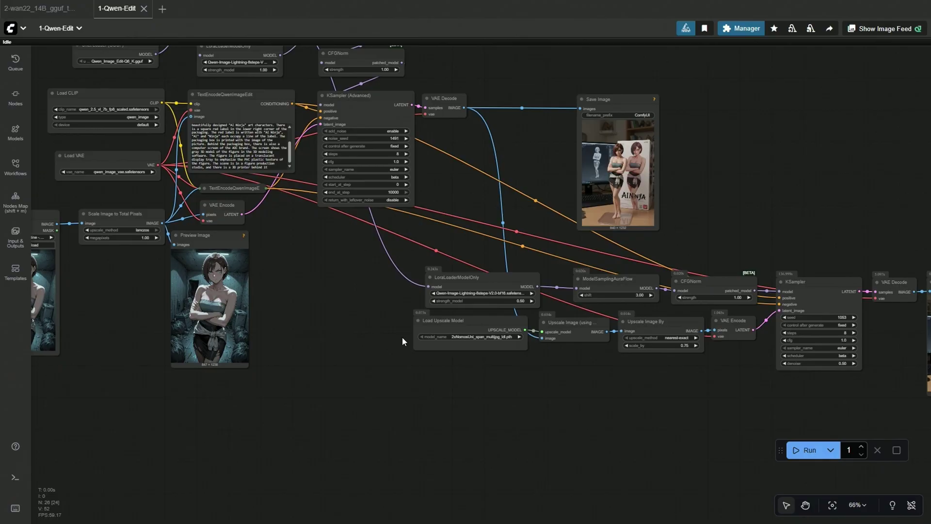
pyautogui.moveTo(514, 412); pyautogui.dragTo(210, 429)
pyautogui.scroll(4, 489, 418)
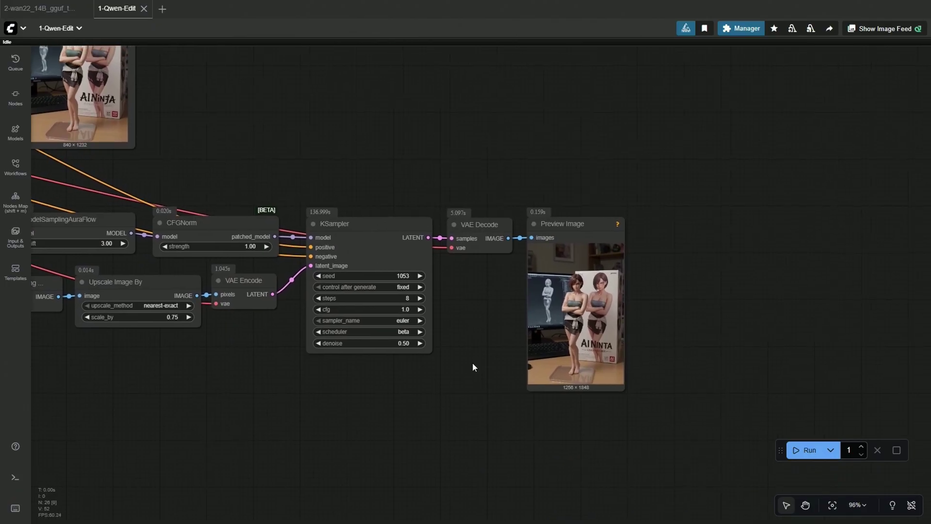
pyautogui.rightClick(560, 313)
pyautogui.click(576, 280)
pyautogui.click(403, 289)
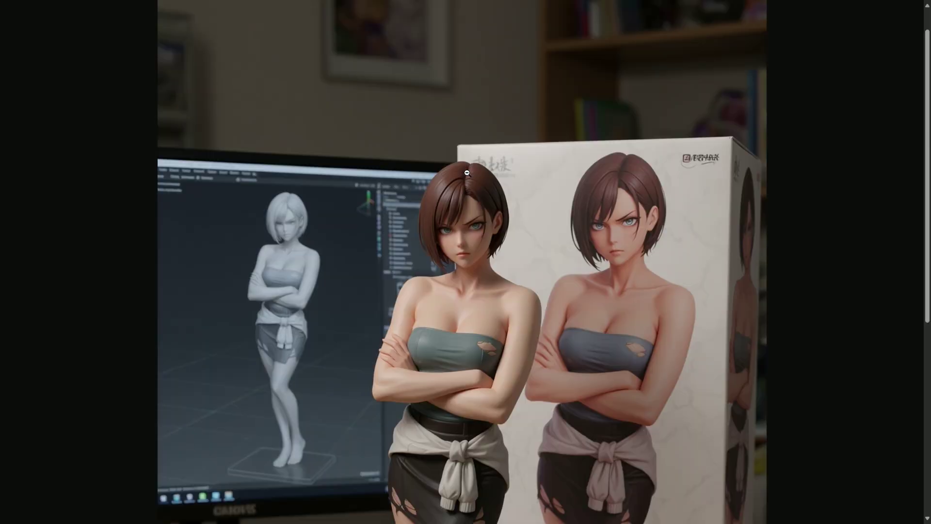
pyautogui.scroll(-5, 623, 409)
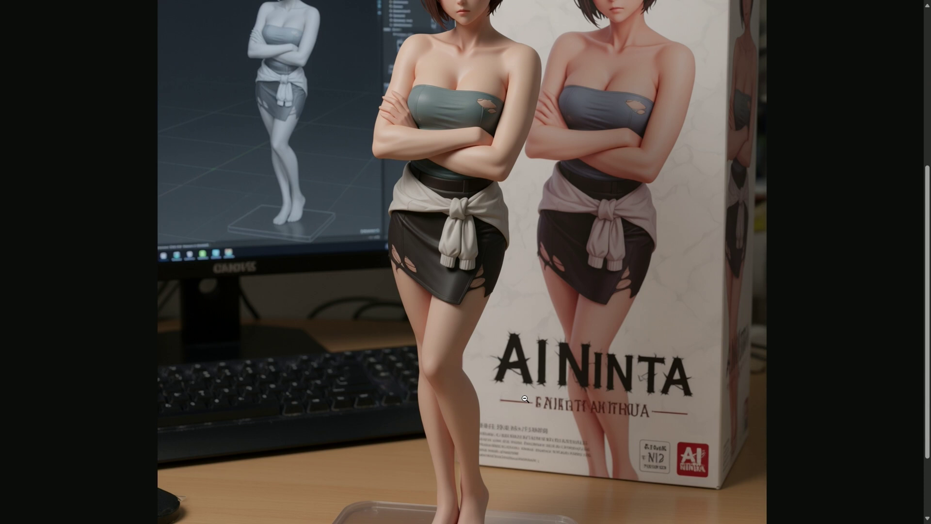
pyautogui.scroll(3, 525, 399)
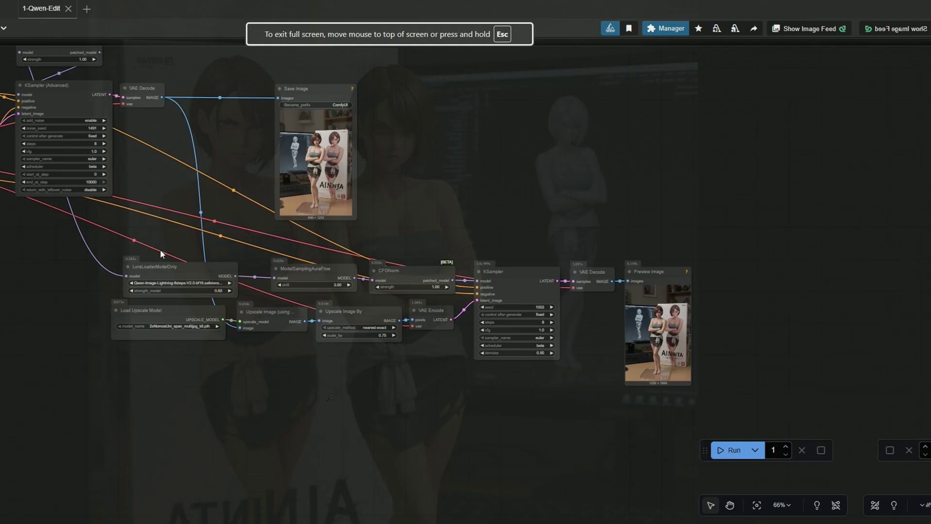
# Step: Bypass all nodes of the upscaling branch, from its LoRA and Load Upscale Model nodes through the final Preview Image
pyautogui.moveTo(236, 250); pyautogui.dragTo(726, 393)
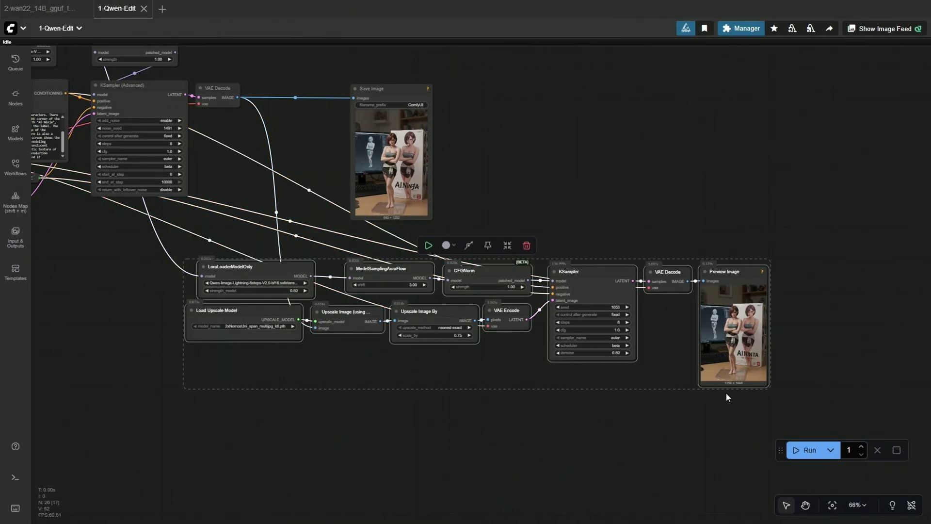
pyautogui.click(469, 246)
pyautogui.click(79, 303)
pyautogui.moveTo(79, 303); pyautogui.dragTo(223, 393)
pyautogui.scroll(-2, 223, 393)
pyautogui.scroll(9, 355, 280)
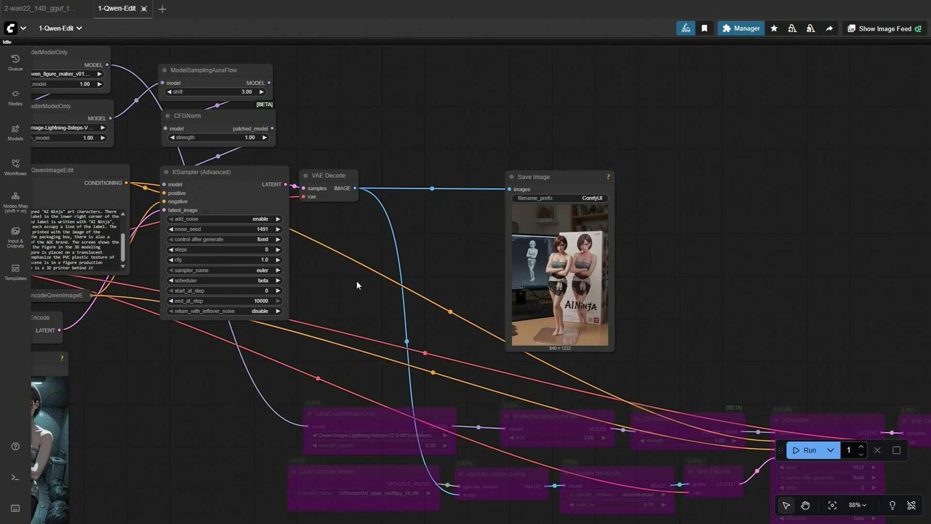
pyautogui.moveTo(356, 283); pyautogui.dragTo(525, 305)
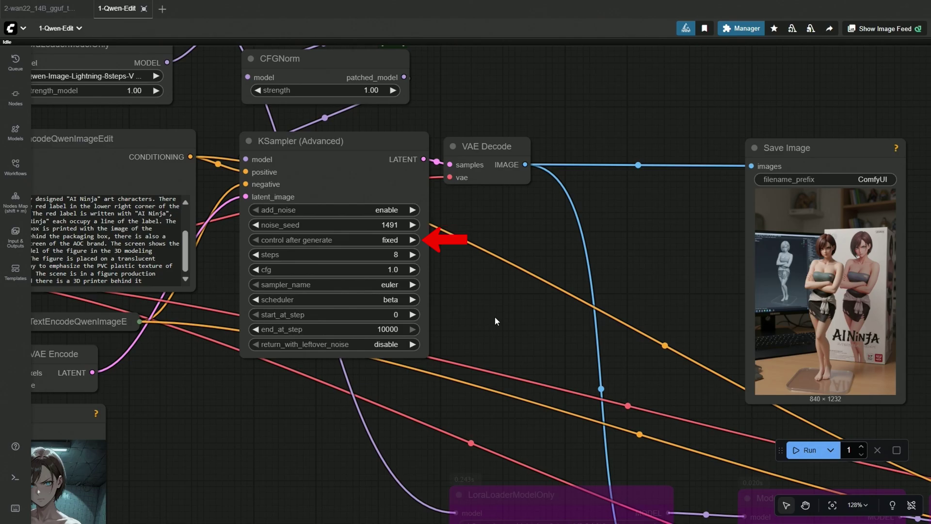
pyautogui.scroll(-7, 495, 316)
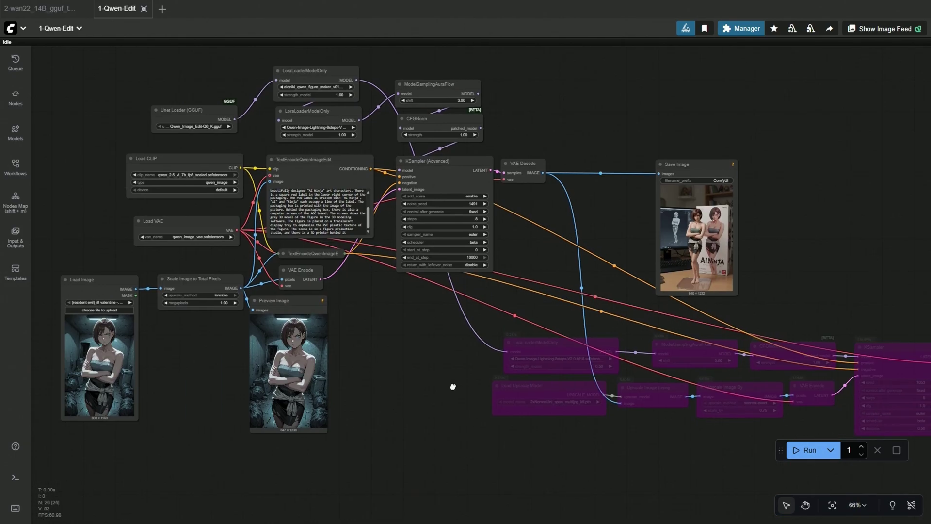
# Step: Add a Note node on the empty canvas beside the model loader nodes
pyautogui.doubleClick(264, 208)
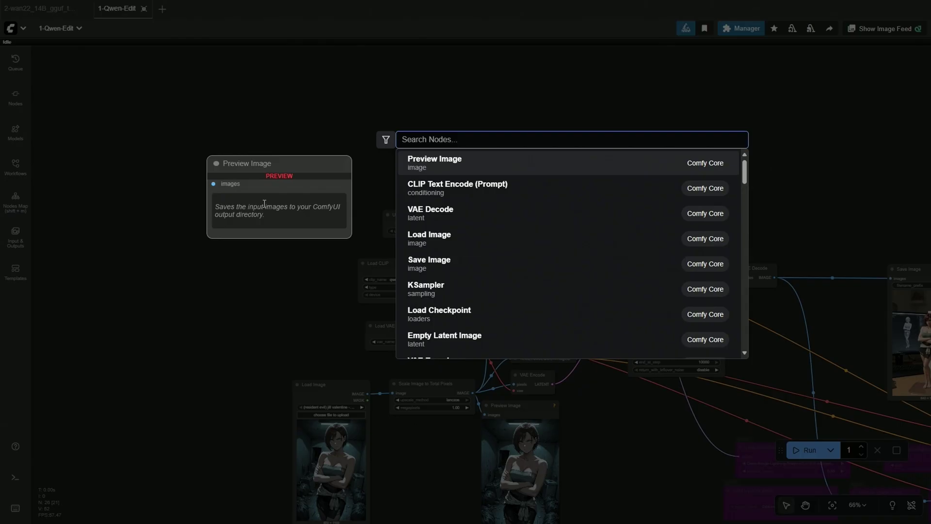
pyautogui.write('Note')
pyautogui.press('Return')
pyautogui.scroll(4, 309, 216)
pyautogui.moveTo(309, 216); pyautogui.dragTo(367, 417)
pyautogui.moveTo(367, 417); pyautogui.dragTo(372, 391)
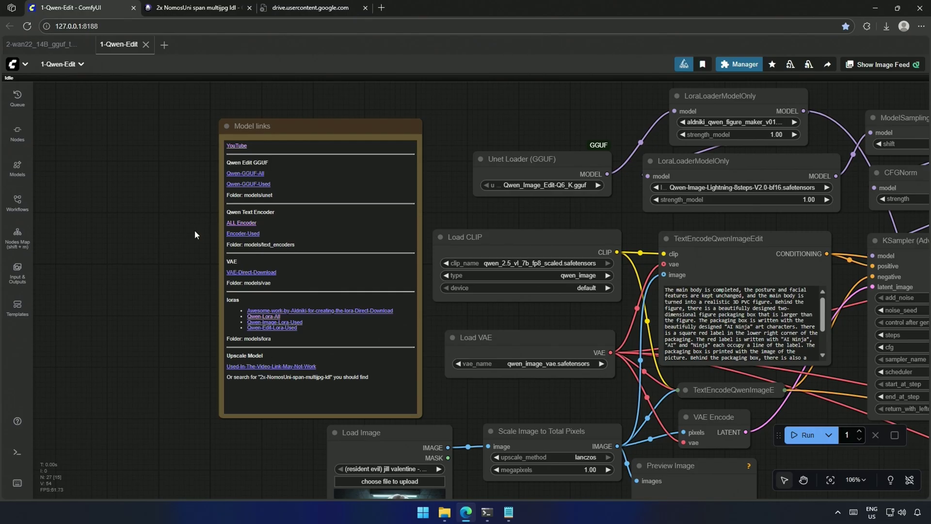
# Step: Open the Qwen-GGUF-All link from the Model links note and review the available quantized models and their file sizes
pyautogui.click(242, 147)
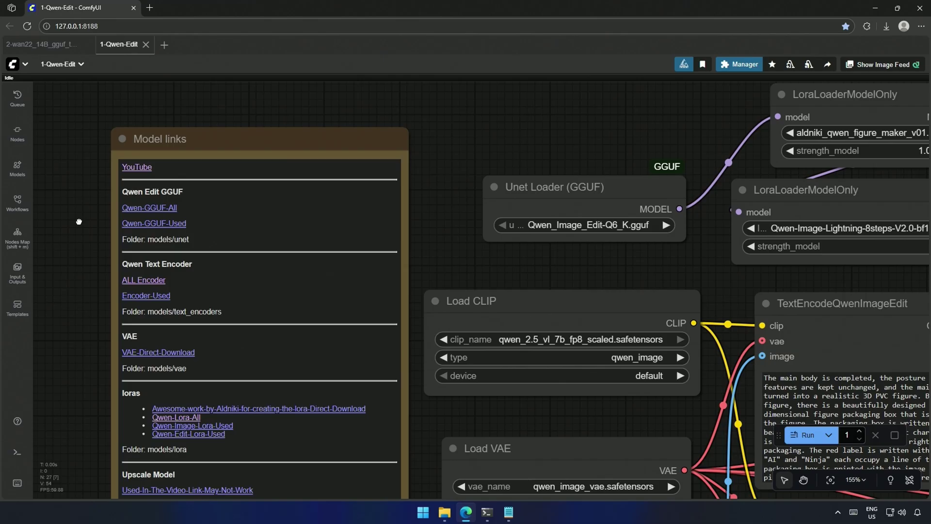
pyautogui.click(147, 209)
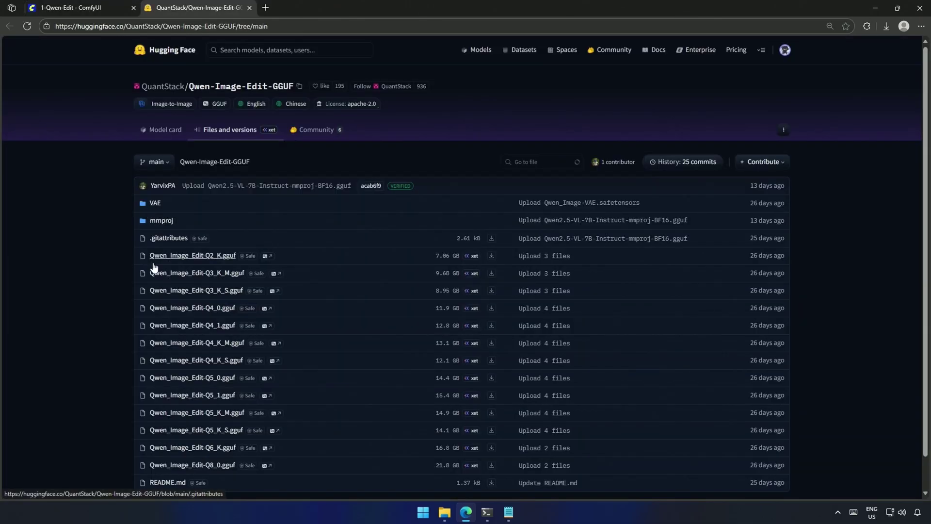
pyautogui.scroll(-1, 123, 271)
pyautogui.moveTo(126, 220); pyautogui.dragTo(427, 476)
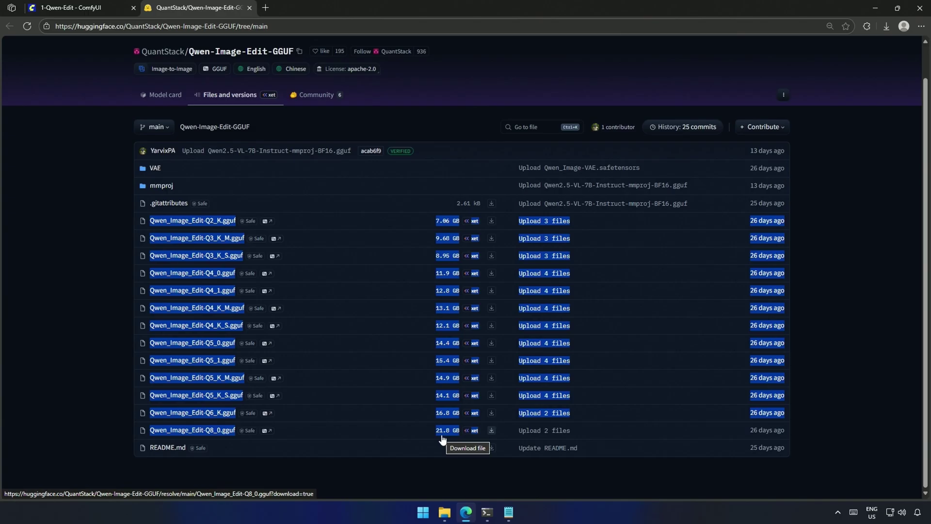
# Step: Return to the workflow, request the Qwen_Image_Edit-Q6_K.gguf download through the Qwen-GGUF-Used link, and dismiss the save prompt
pyautogui.hotkey('ctrl', 'shift', 'Tab')
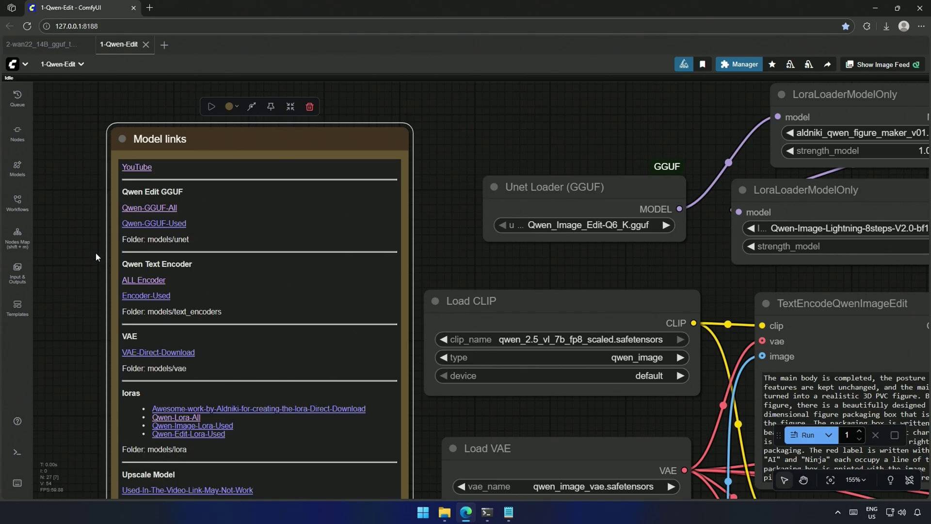
pyautogui.click(155, 224)
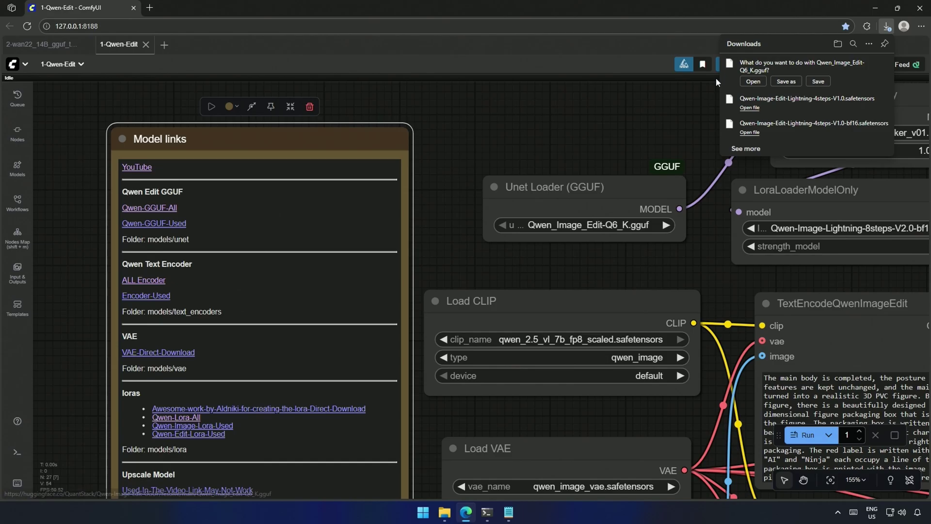
pyautogui.click(884, 63)
# Step: Review the two Qwen text encoder files, including qwen_2.5_vl_7b_fp8_scaled.safetensors, in the Hugging Face text_encoders folder
pyautogui.scroll(3, 662, 256)
pyautogui.scroll(-3, 450, 270)
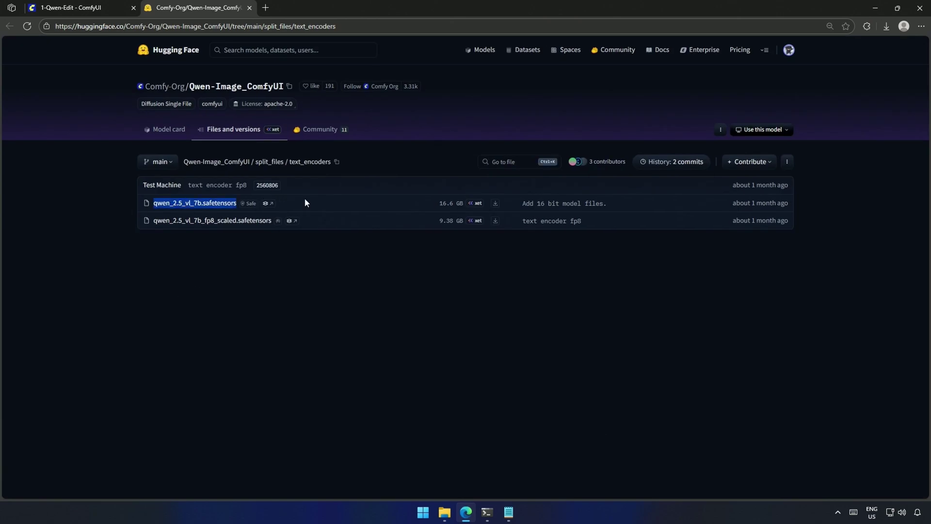
pyautogui.click(337, 282)
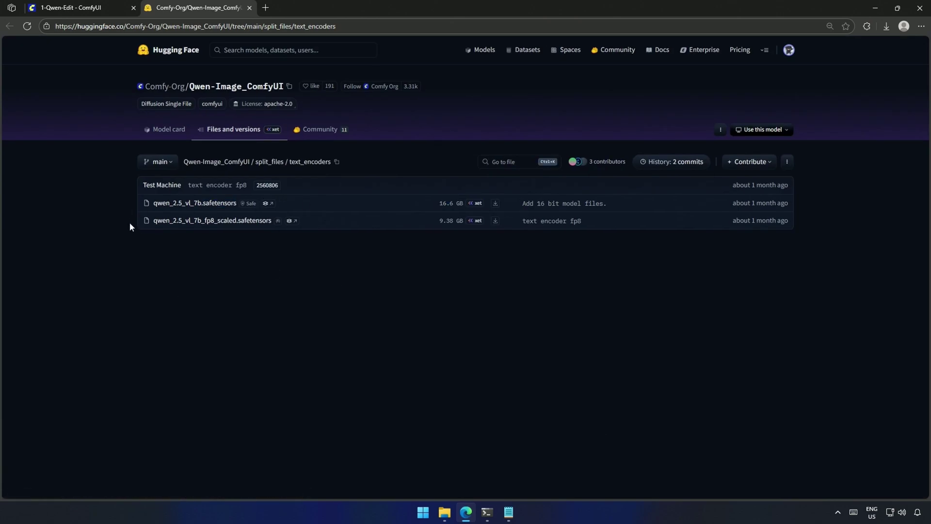
pyautogui.moveTo(130, 223); pyautogui.dragTo(446, 239)
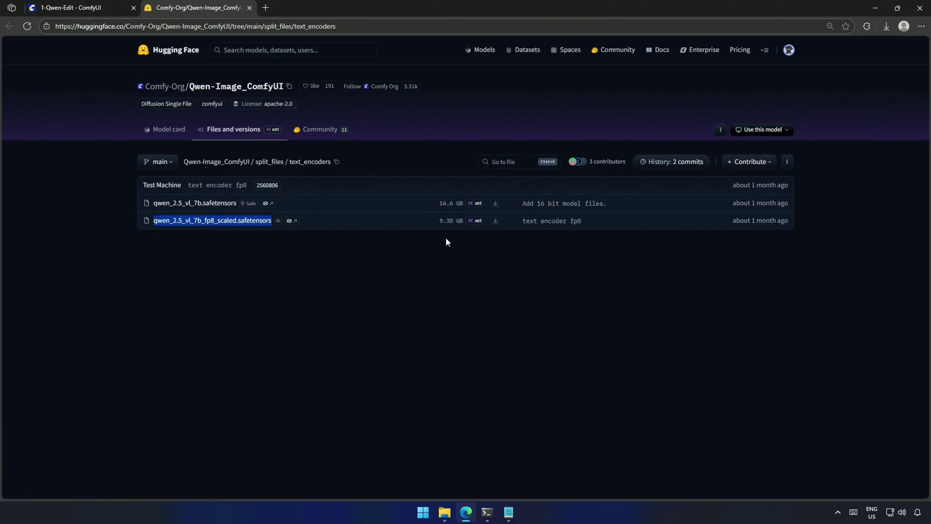
pyautogui.click(410, 277)
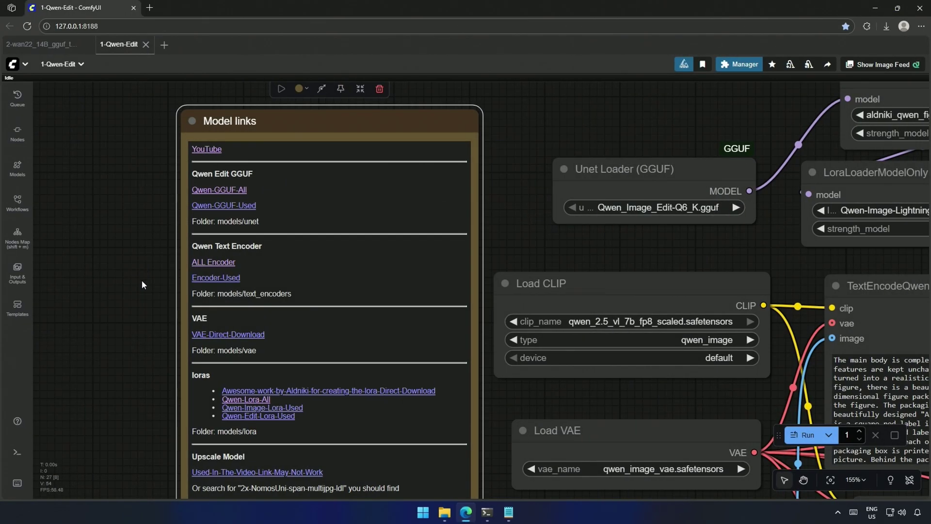
# Step: Request the qwen_2.5_vl_7b_fp8_scaled.safetensors download through the Encoder-Used link and dismiss the save prompt
pyautogui.click(216, 280)
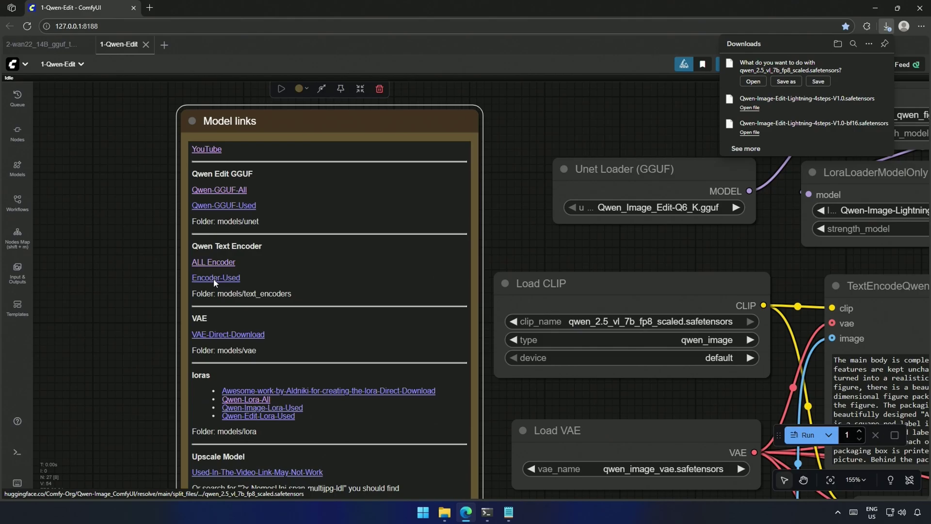
pyautogui.click(884, 63)
pyautogui.scroll(-3, 158, 289)
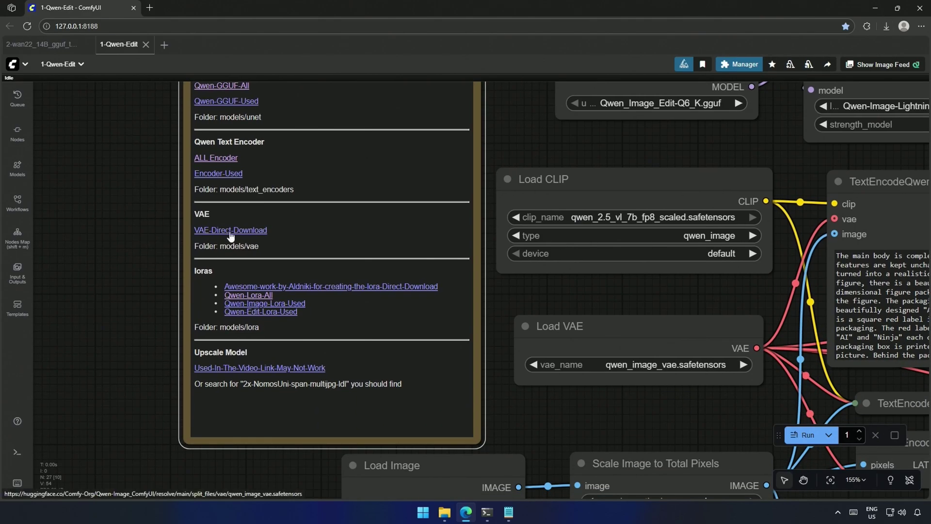
# Step: Open the Civitai page of the Qwen Edit Figure Maker LoRA and read its full description and suggested prompts
pyautogui.scroll(-1, 315, 252)
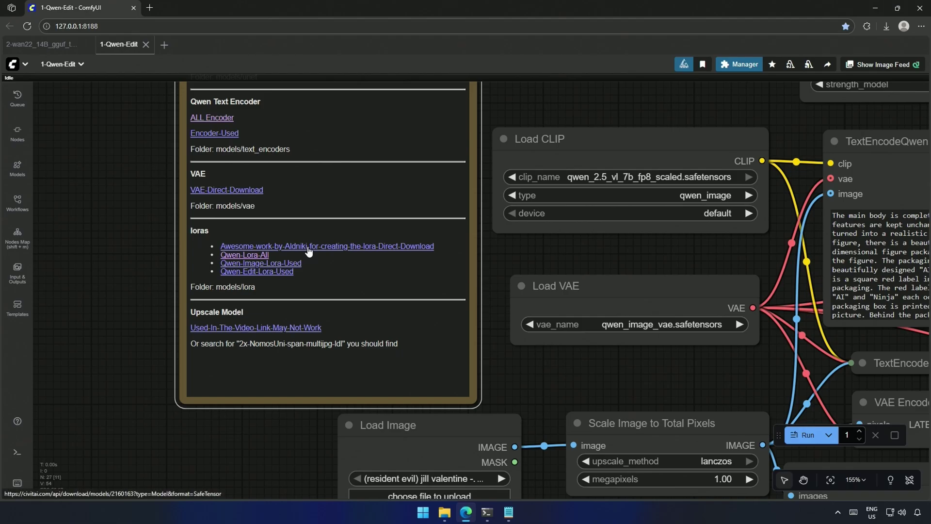
pyautogui.click(257, 249)
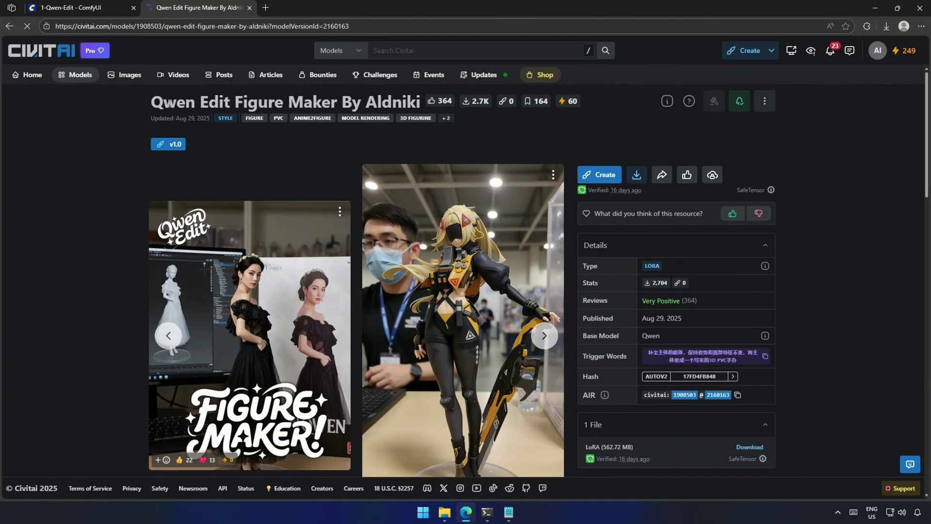
pyautogui.moveTo(151, 102); pyautogui.dragTo(308, 139)
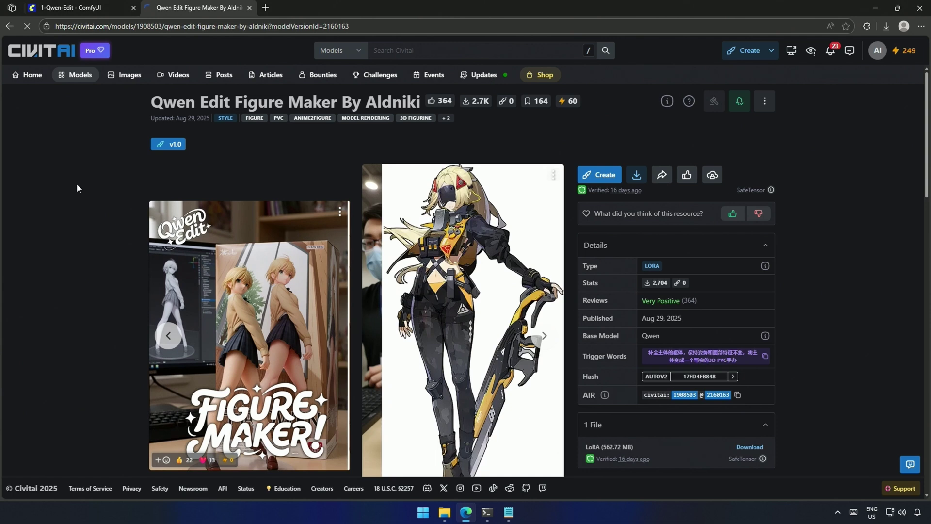
pyautogui.scroll(-8, 77, 184)
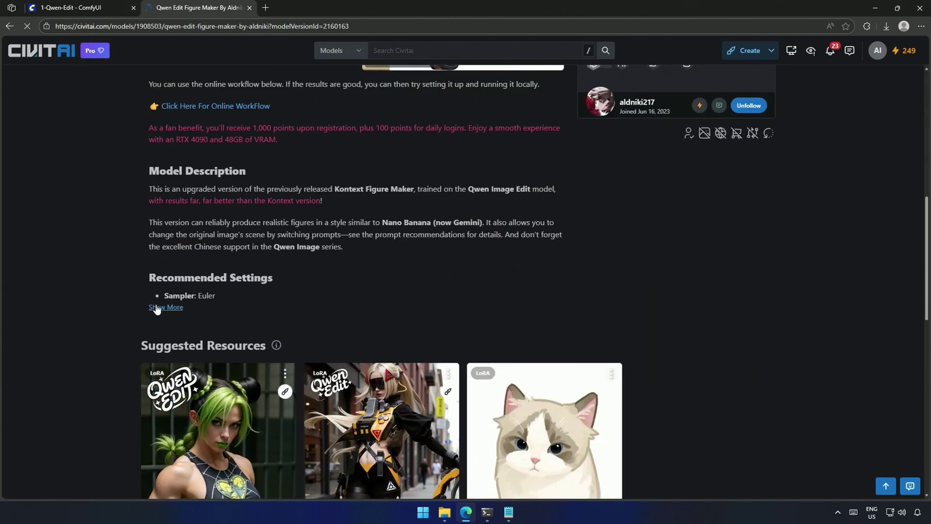
pyautogui.click(154, 307)
pyautogui.scroll(-1, 105, 262)
pyautogui.scroll(-6, 97, 281)
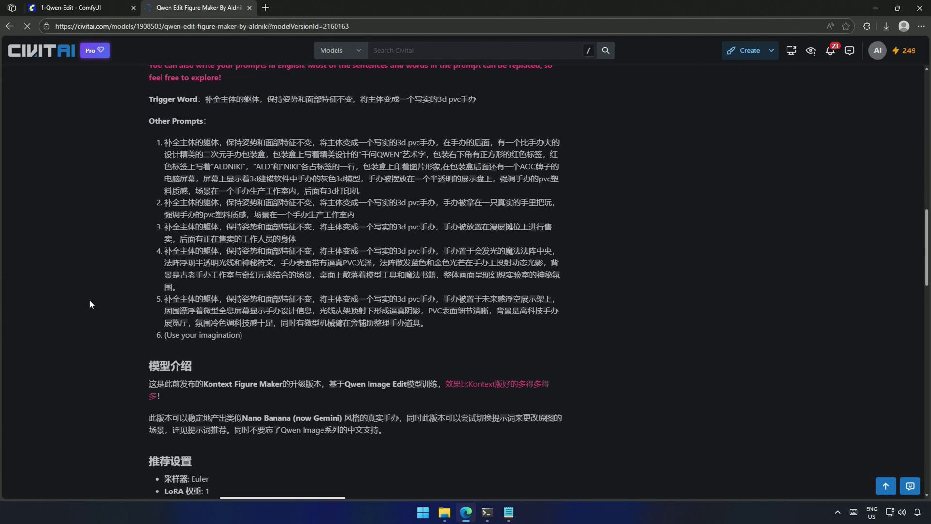
# Step: Close the Civitai page of the figure maker LoRA and return to the Model links note in the workflow
pyautogui.hotkey('alt', 'Tab')
pyautogui.moveTo(3, 168); pyautogui.dragTo(758, 457)
pyautogui.click(773, 455)
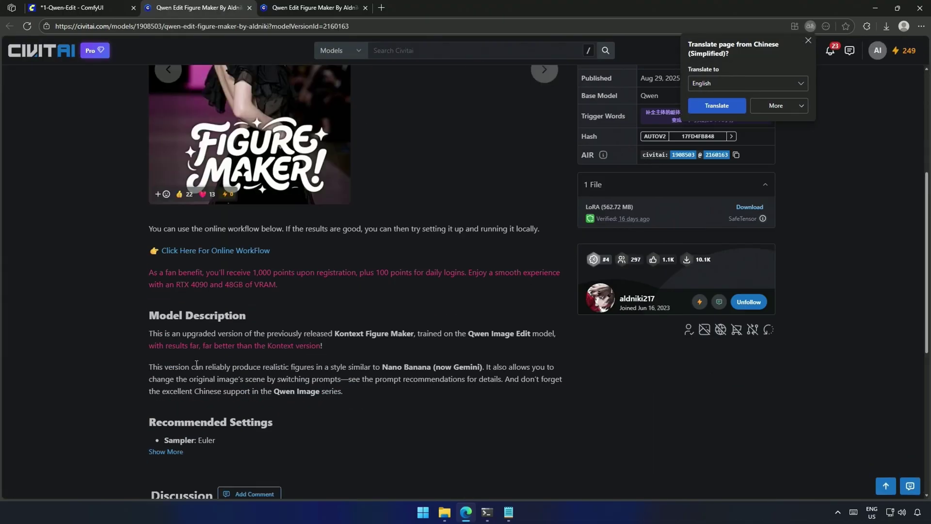
pyautogui.hotkey('ctrl', 'w')
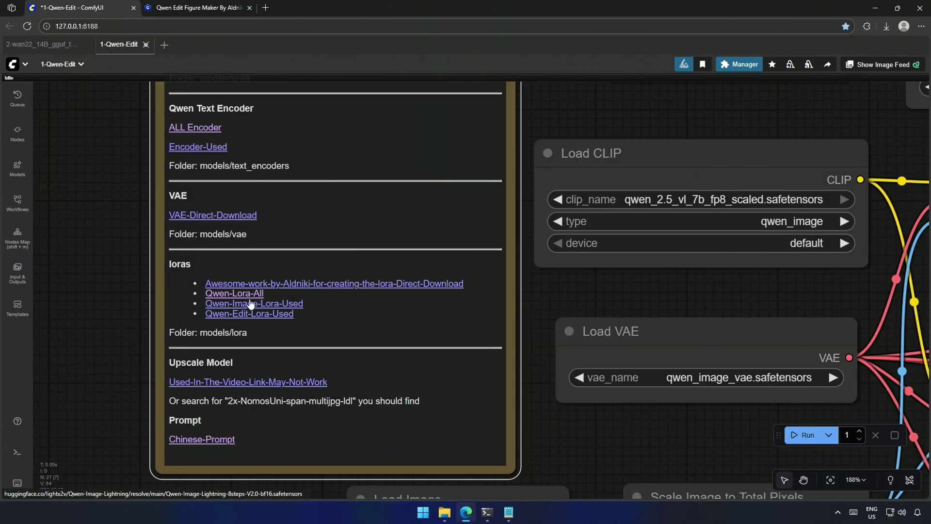
# Step: Open the Qwen-Lora-All link, review the Qwen-Image-Lightning and Qwen-Image-Edit-Lightning LoRA files, and close the page
pyautogui.click(231, 294)
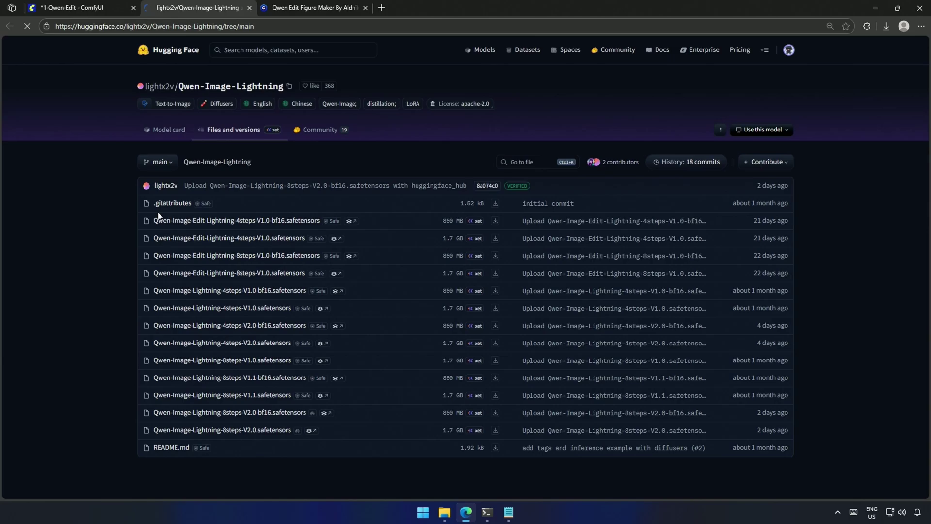
pyautogui.moveTo(788, 413); pyautogui.dragTo(130, 414)
pyautogui.moveTo(148, 221); pyautogui.dragTo(802, 275)
pyautogui.hotkey('ctrl', 'w')
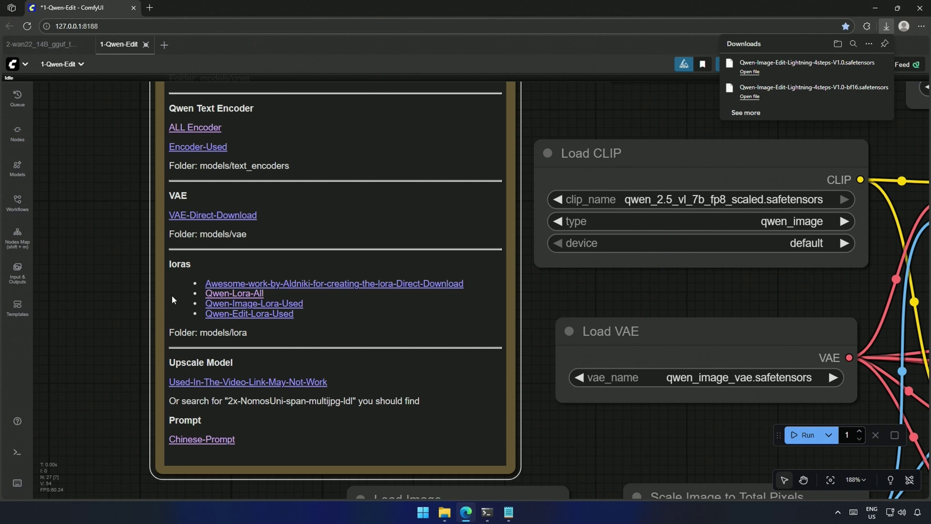
# Step: Check the upscale model link in the note and add the line "Folder: models/upscale_models" to the Upscale Model section
pyautogui.click(103, 307)
pyautogui.moveTo(110, 381); pyautogui.dragTo(122, 330)
pyautogui.scroll(-2, 121, 331)
pyautogui.scroll(2, 118, 275)
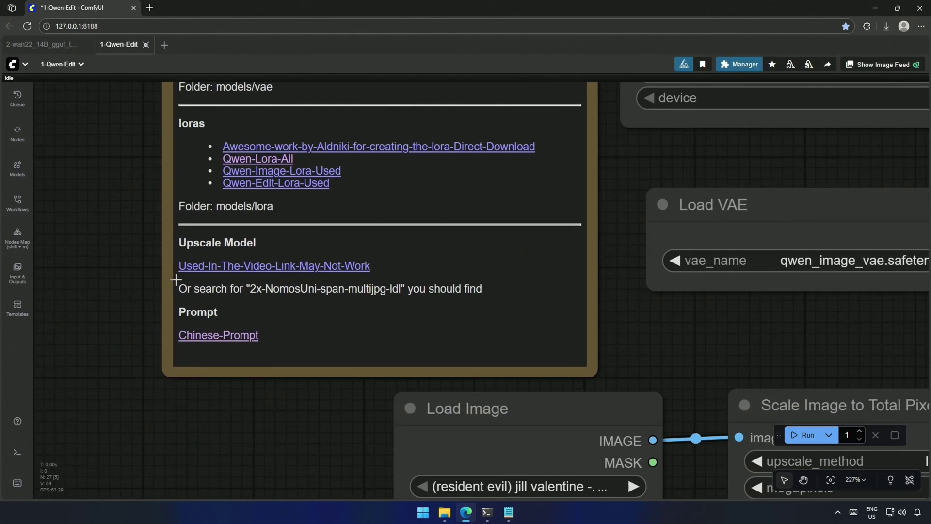
pyautogui.click(202, 265)
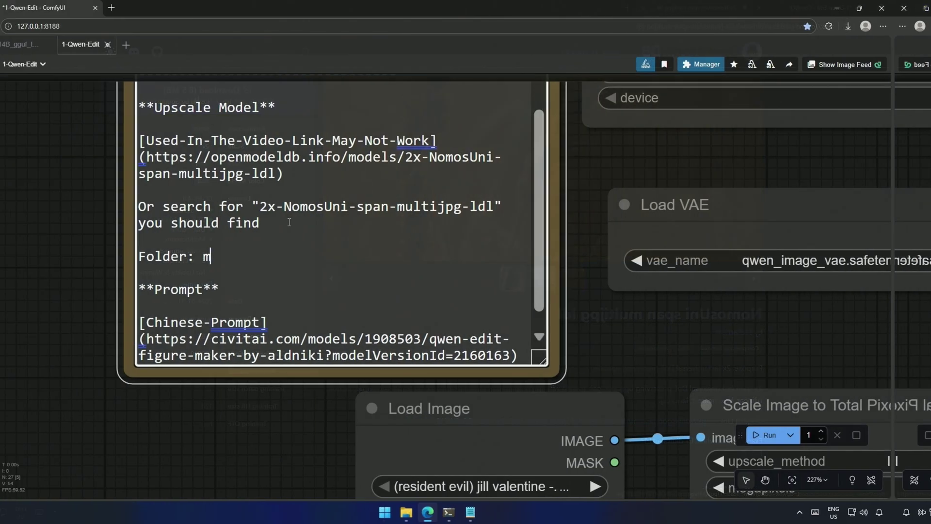
pyautogui.write('odels/')
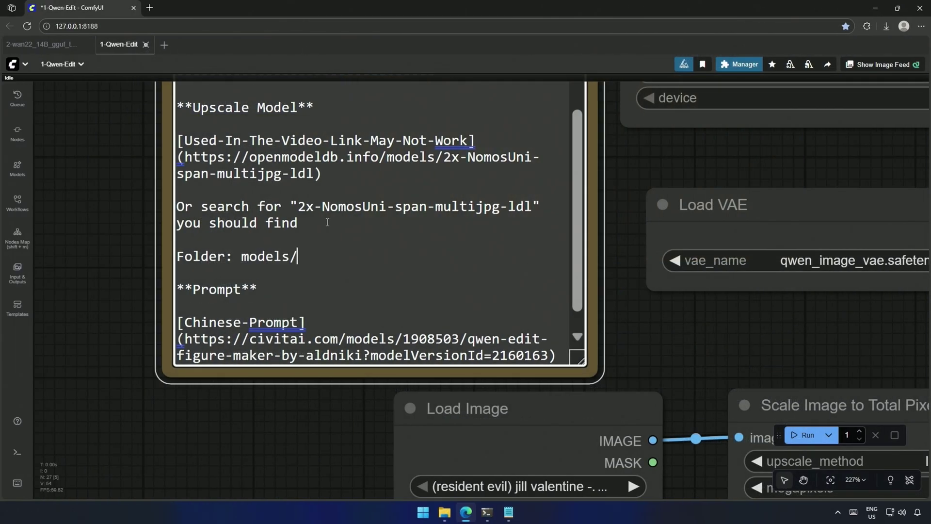
pyautogui.write('upscale_models')
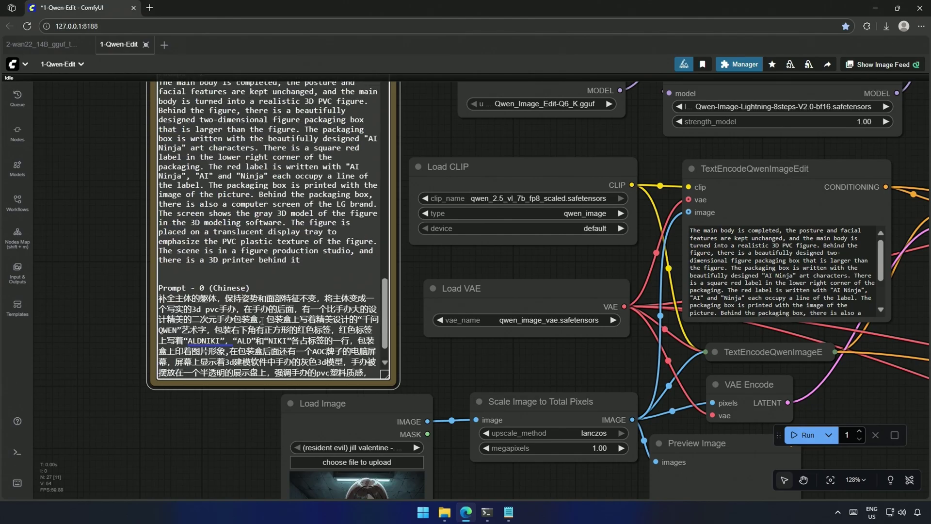
# Step: Review the English and Chinese figure prompts in the prompt note beside the Load CLIP node
pyautogui.scroll(5, 261, 321)
pyautogui.click(109, 278)
pyautogui.scroll(-6, 307, 325)
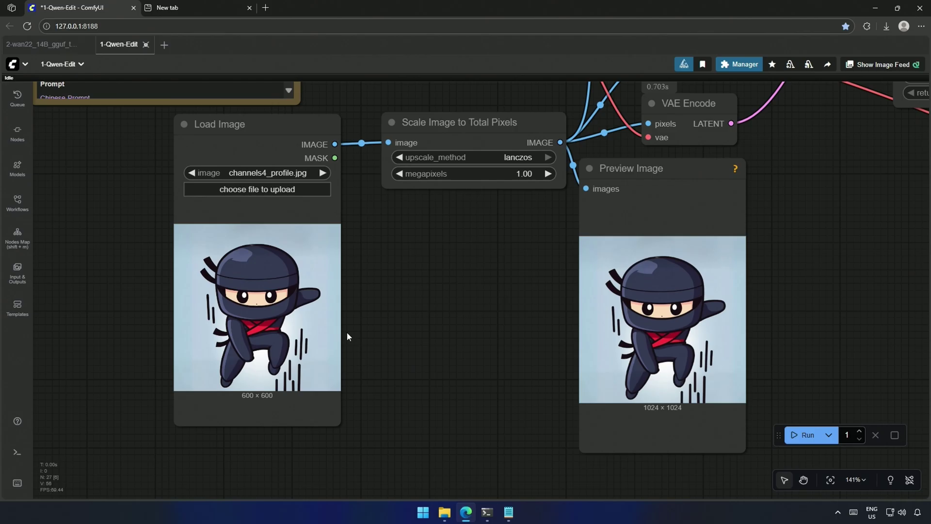
# Step: Compare the ninja input image with the generated figure in Save Image, and check the run's execution time in the console
pyautogui.scroll(-3, 406, 319)
pyautogui.moveTo(406, 319); pyautogui.dragTo(281, 340)
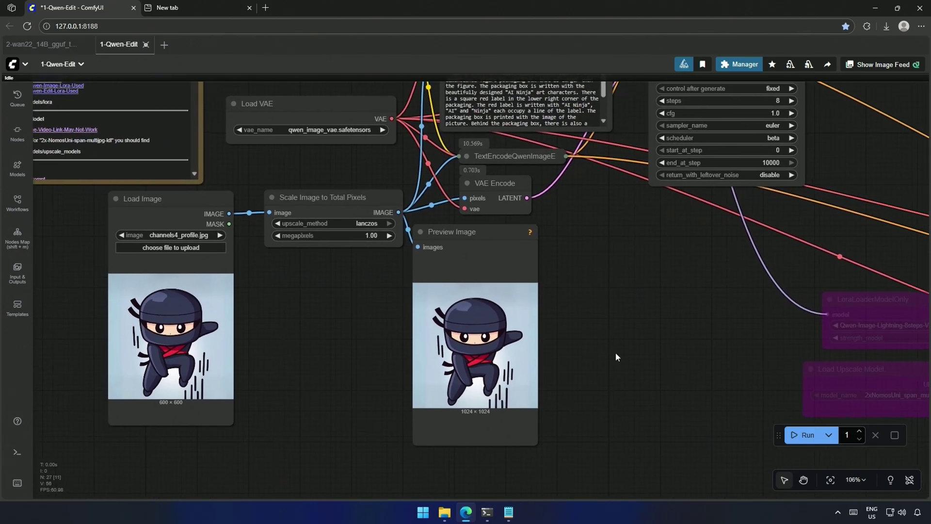
pyautogui.scroll(-3, 615, 353)
pyautogui.moveTo(616, 352); pyautogui.dragTo(26, 405)
pyautogui.scroll(11, 593, 281)
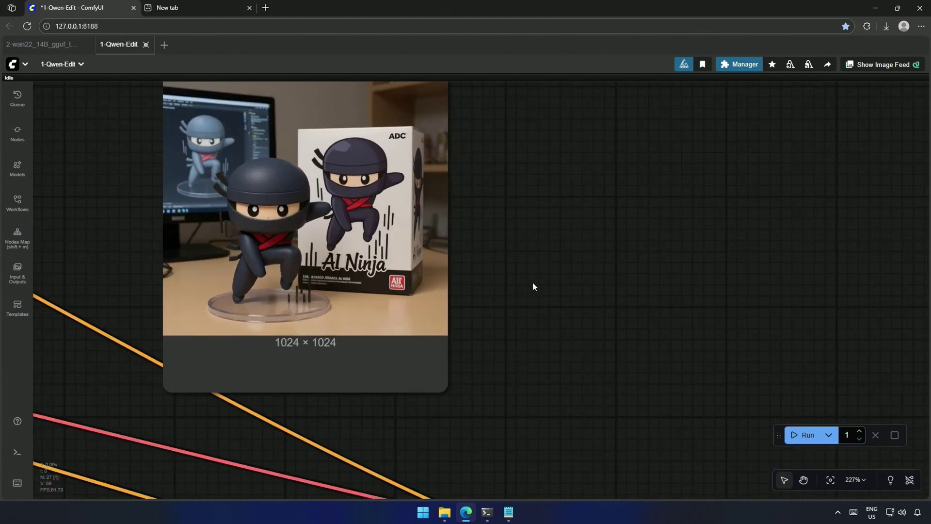
pyautogui.moveTo(529, 282); pyautogui.dragTo(646, 346)
pyautogui.scroll(4, 645, 345)
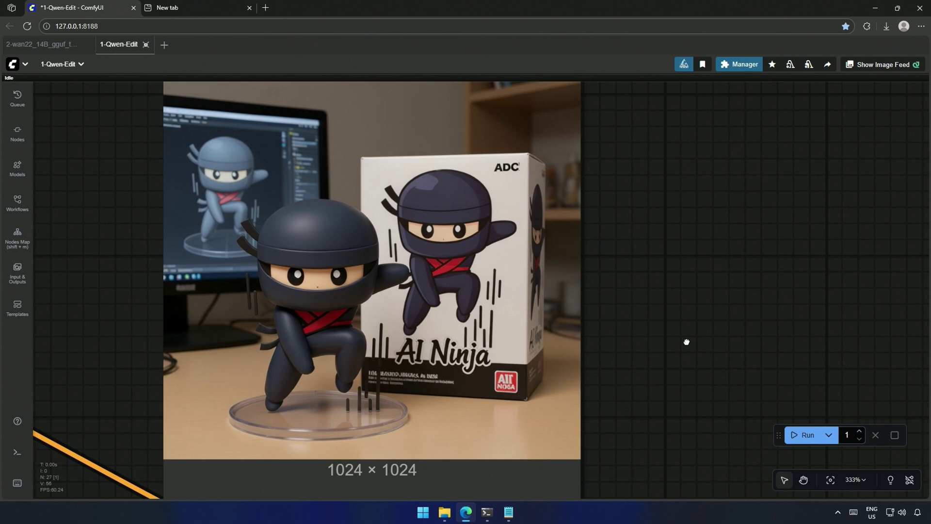
pyautogui.moveTo(697, 325); pyautogui.dragTo(691, 356)
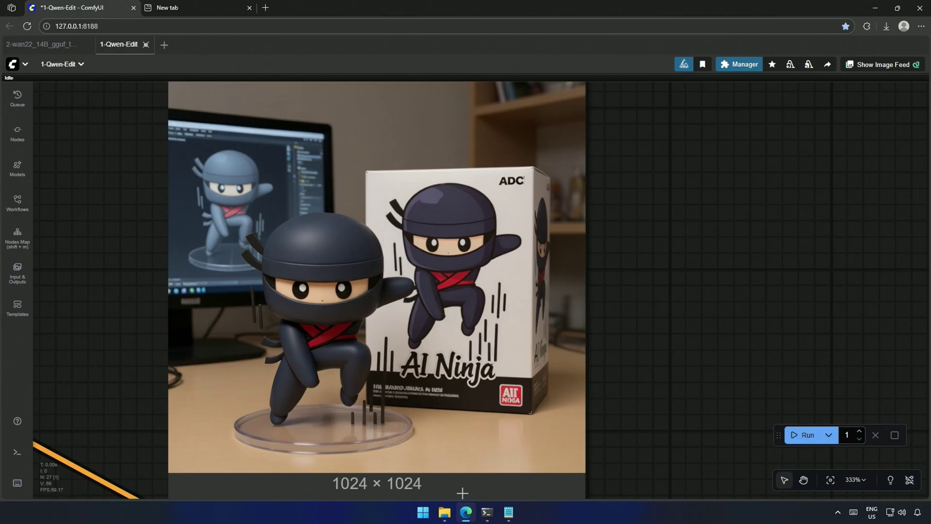
pyautogui.click(488, 512)
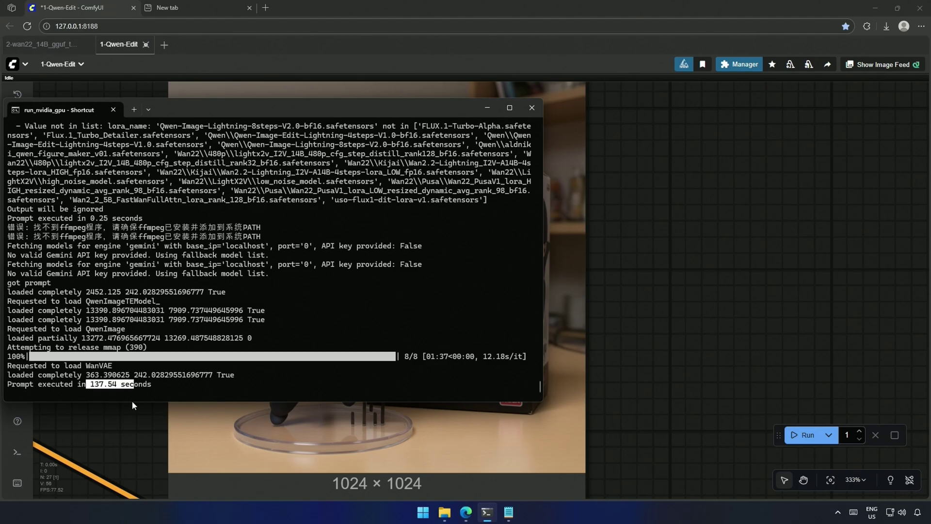
pyautogui.click(127, 423)
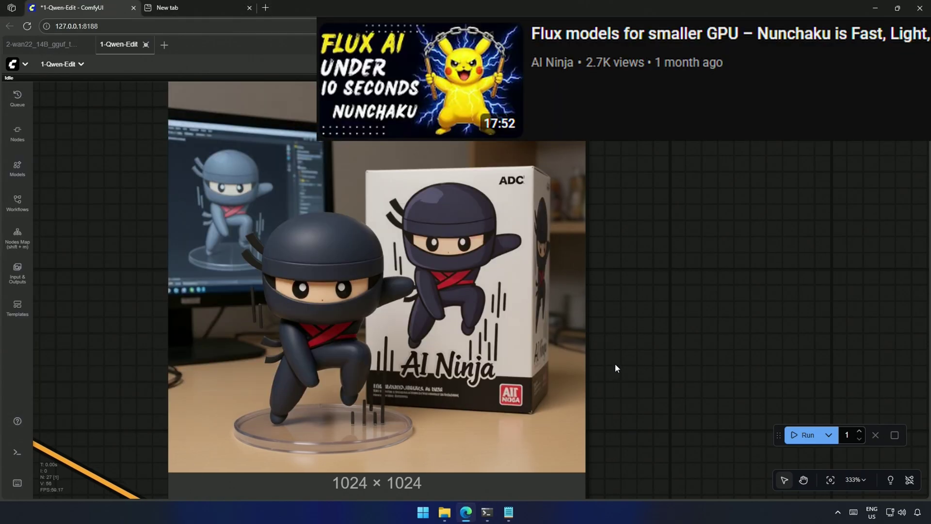
# Step: Enable all bypassed second-pass nodes, from the lower LoraLoaderModelOnly and Load Upscale Model through to the final Preview Image
pyautogui.scroll(-5, 615, 362)
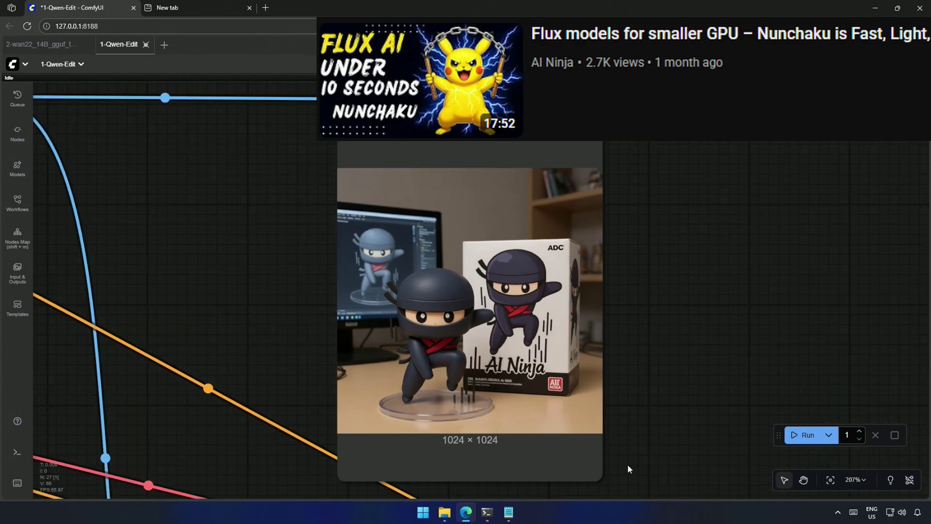
pyautogui.scroll(-4, 652, 405)
pyautogui.moveTo(672, 408); pyautogui.dragTo(651, 344)
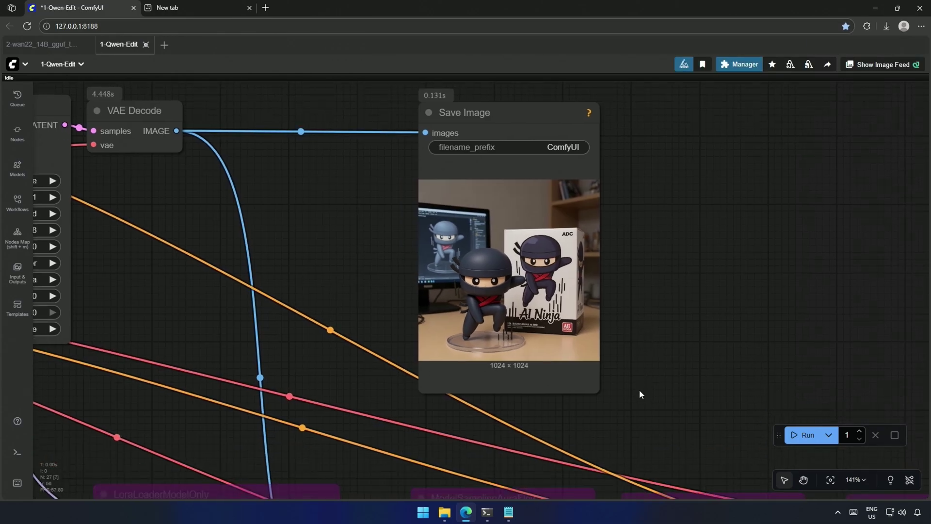
pyautogui.scroll(-4, 570, 190)
pyautogui.scroll(-1, 403, 255)
pyautogui.moveTo(404, 255); pyautogui.dragTo(242, 120)
pyautogui.scroll(-2, 230, 219)
pyautogui.moveTo(172, 225)
pyautogui.mouseDown()
pyautogui.moveTo(479, 282)
pyautogui.moveTo(719, 376)
pyautogui.mouseUp()
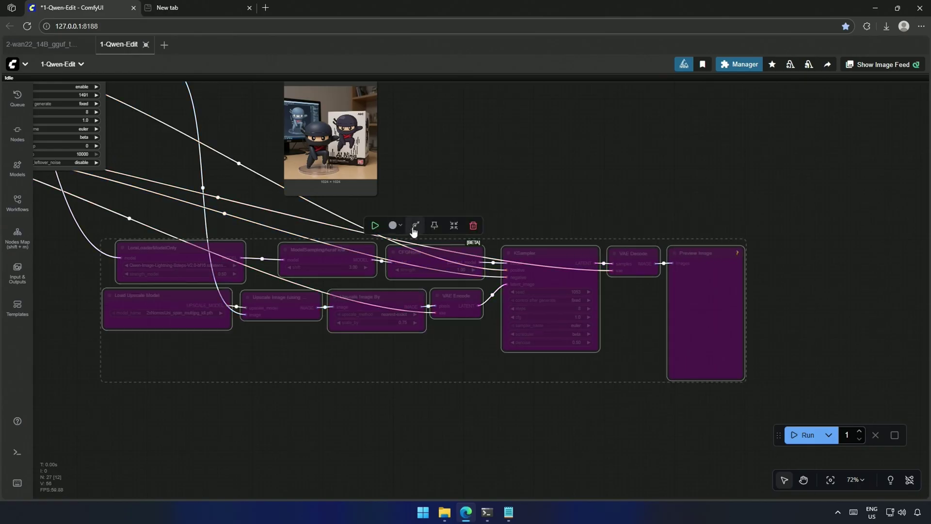
pyautogui.click(416, 226)
# Step: Set the second-pass LoRA to Qwen\Qwen-Image-Edit-Lightning-4steps-V1.0-bf16.safetensors and run the workflow
pyautogui.click(180, 265)
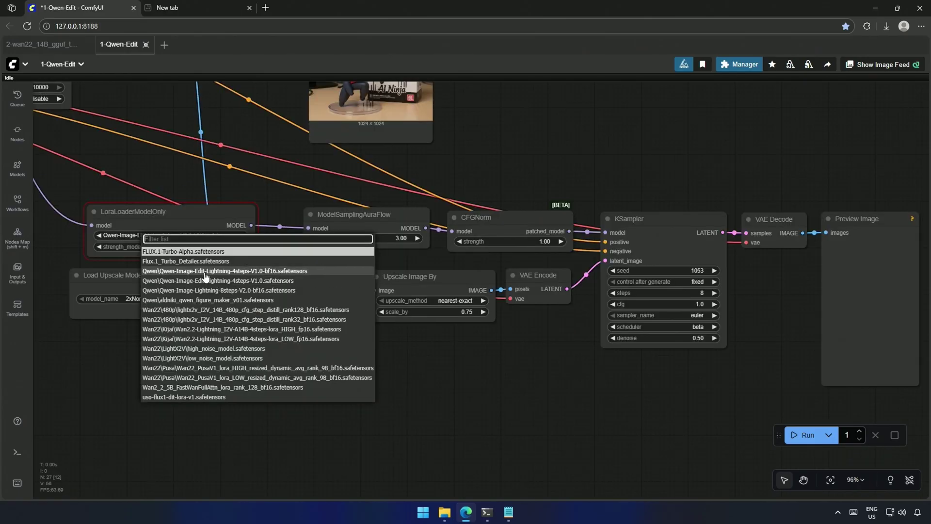
pyautogui.click(243, 276)
pyautogui.click(802, 434)
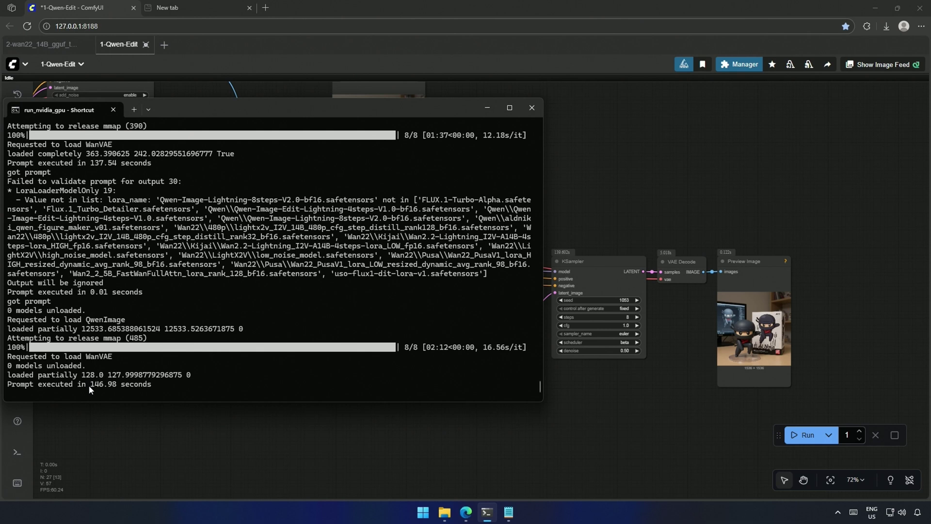
# Step: Check the second run's execution time in the console, and open the upscaled preview image in a new tab at full size
pyautogui.moveTo(90, 385); pyautogui.dragTo(135, 387)
pyautogui.click(578, 442)
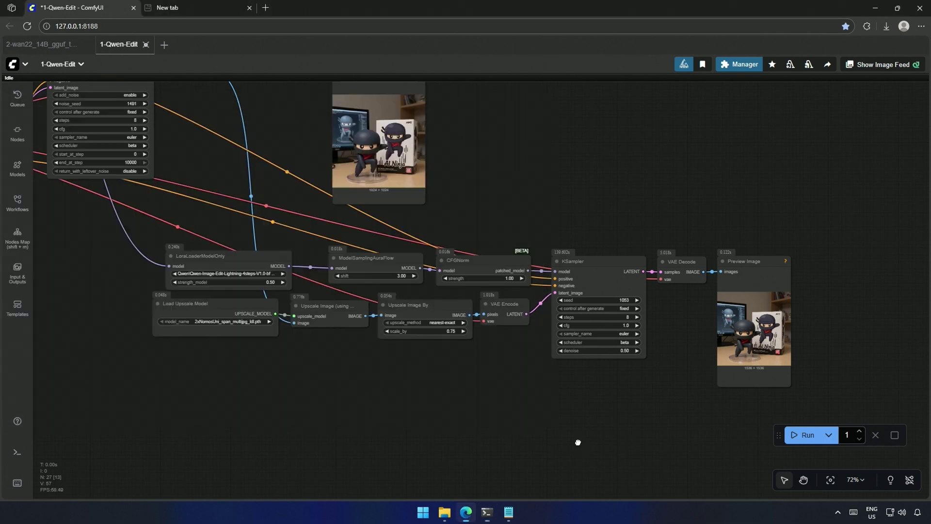
pyautogui.rightClick(744, 319)
pyautogui.click(718, 248)
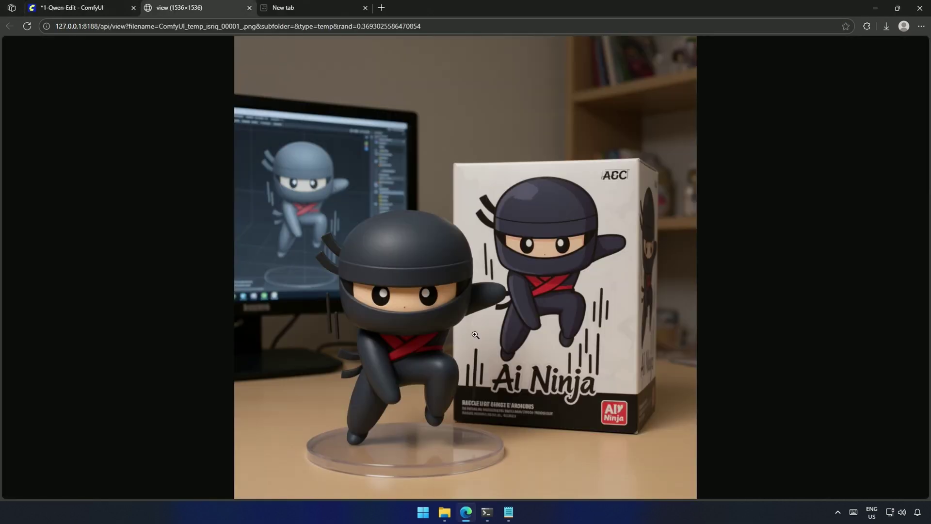
pyautogui.click(484, 326)
pyautogui.scroll(-1, 511, 367)
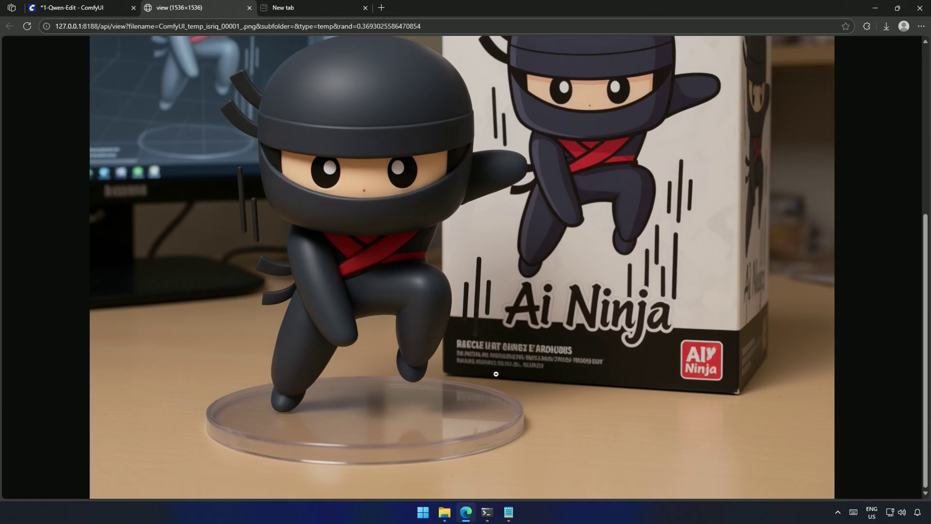
pyautogui.scroll(4, 524, 415)
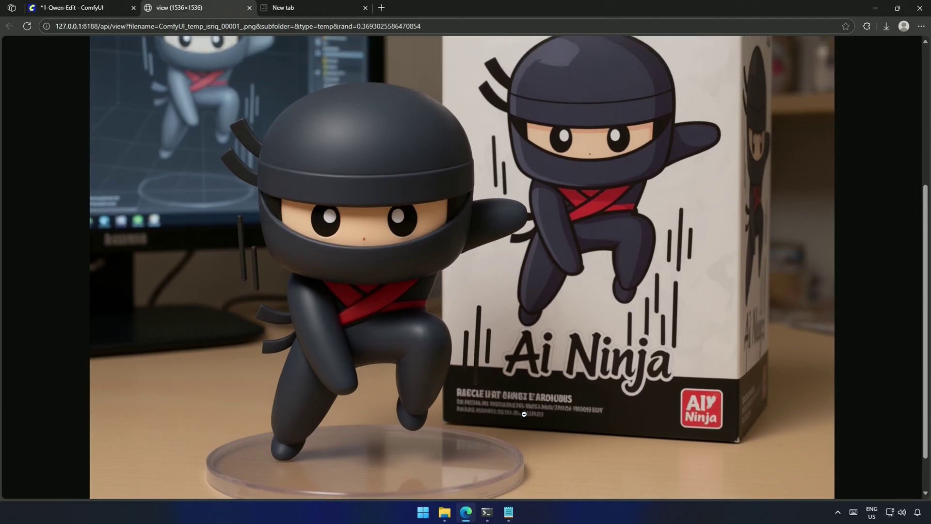
pyautogui.scroll(-2, 525, 415)
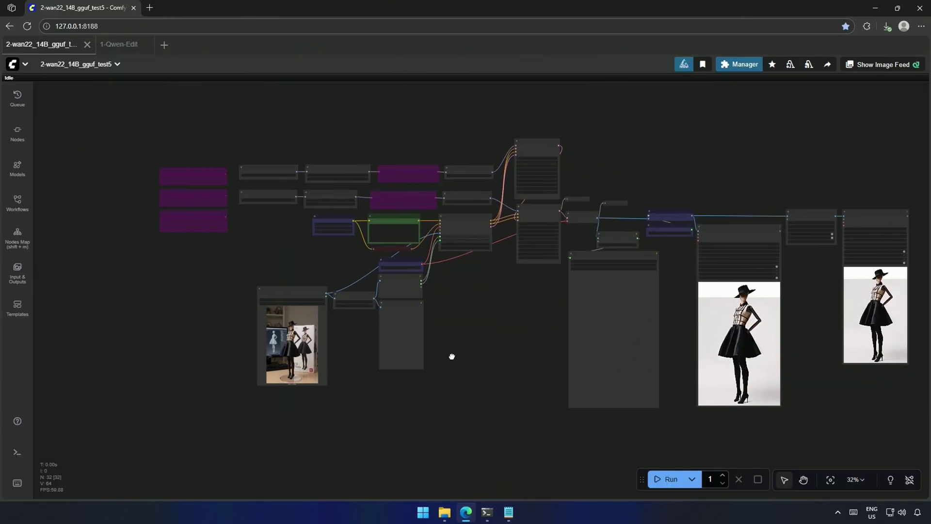
# Step: Inspect the 2-wan22_14B_gguf_test5 workflow, including the ComfyUI_00184_.png start image, positive prompt, model loaders and samplers
pyautogui.moveTo(451, 357); pyautogui.dragTo(430, 357)
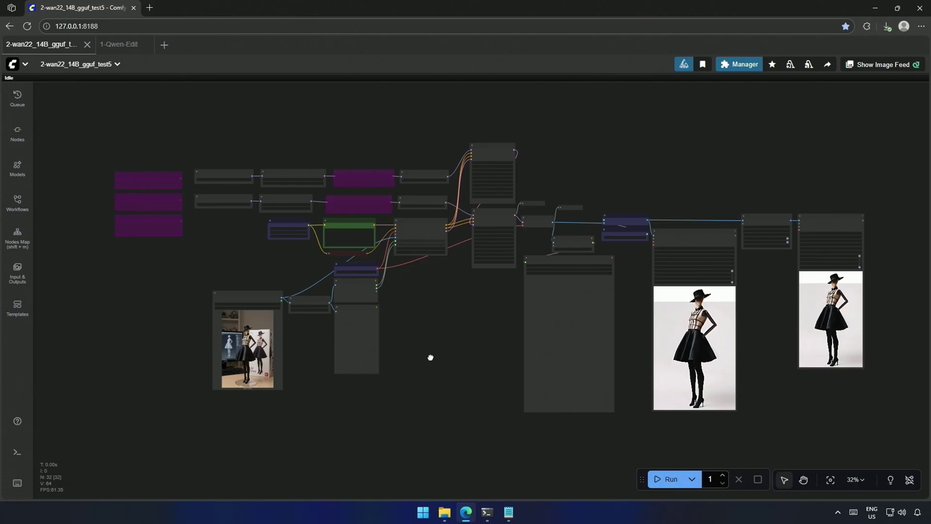
pyautogui.scroll(10, 182, 330)
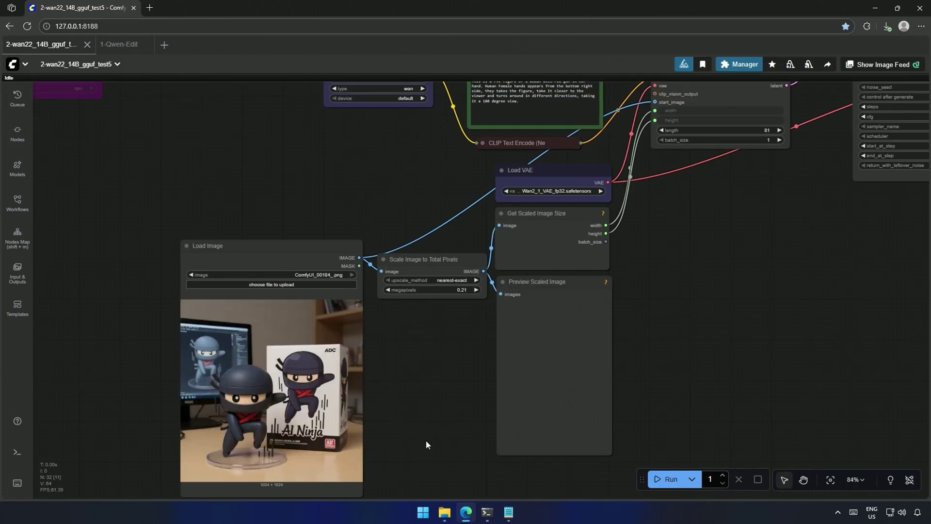
pyautogui.moveTo(426, 441); pyautogui.dragTo(480, 407)
pyautogui.scroll(3, 420, 389)
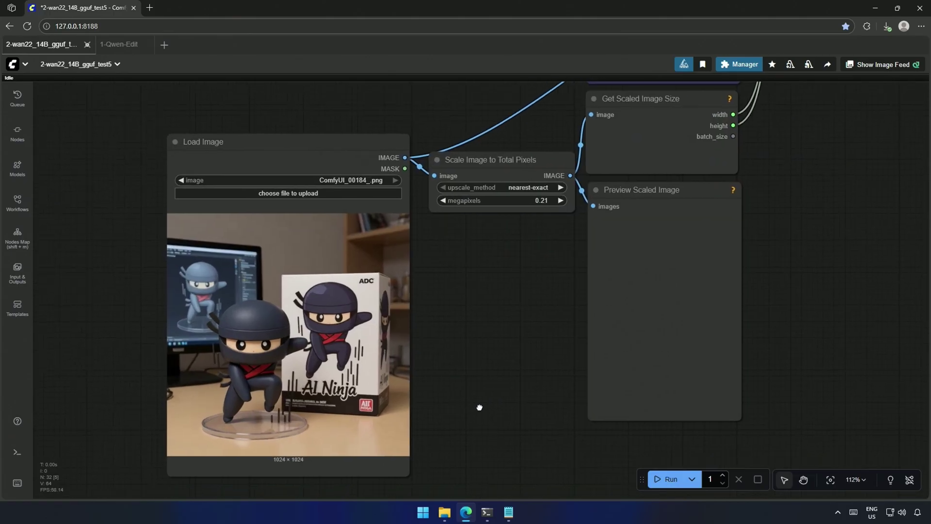
pyautogui.scroll(-4, 479, 408)
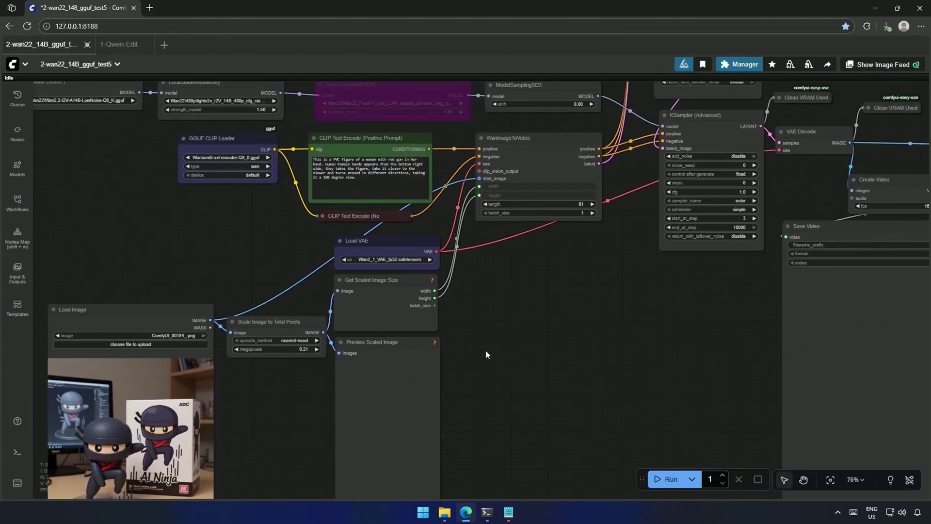
pyautogui.moveTo(502, 330); pyautogui.dragTo(607, 488)
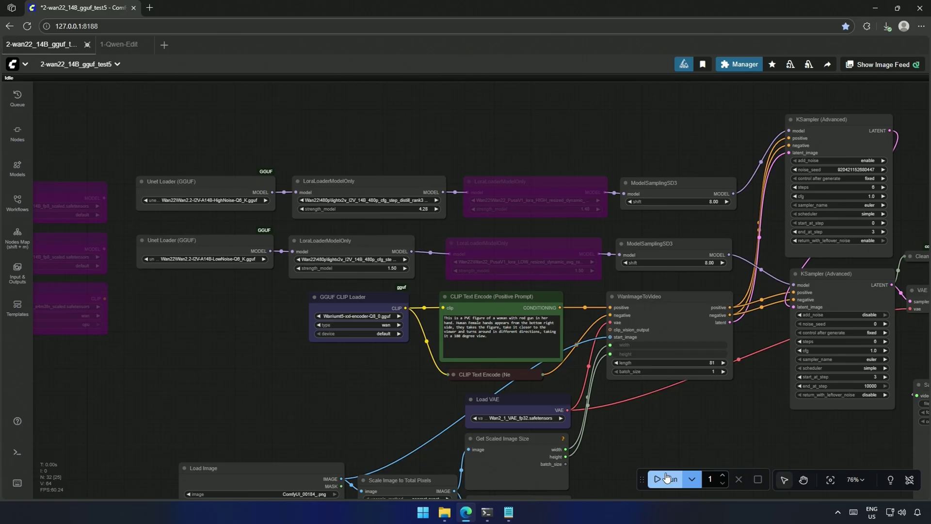
# Step: Examine the output side of the Wan 2.2 workflow, from the KSamplers and VAE Decode through Save Video, upscaling and RIFE VFI
pyautogui.moveTo(650, 439); pyautogui.dragTo(420, 407)
pyautogui.scroll(-1, 479, 410)
pyautogui.moveTo(514, 425); pyautogui.dragTo(250, 339)
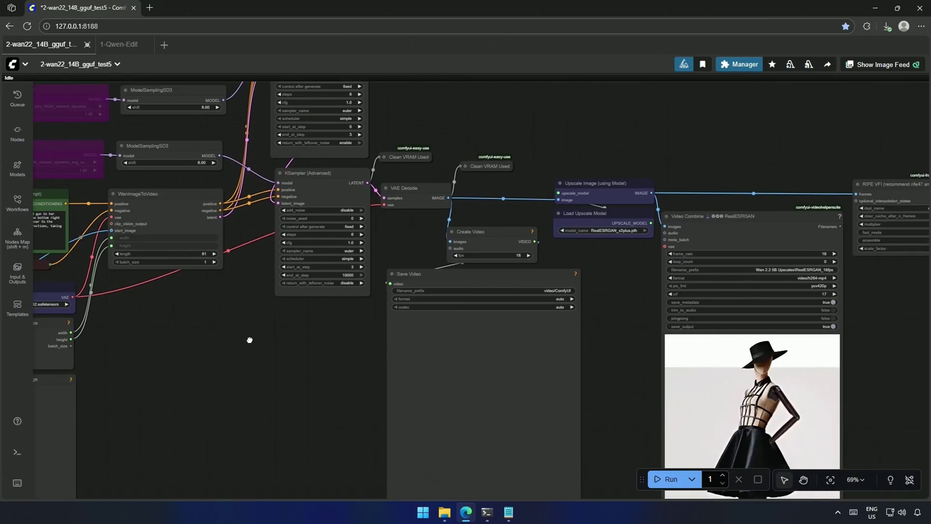
pyautogui.scroll(-2, 305, 362)
pyautogui.moveTo(322, 391); pyautogui.dragTo(216, 312)
pyautogui.scroll(-1, 124, 303)
pyautogui.moveTo(145, 329); pyautogui.dragTo(178, 327)
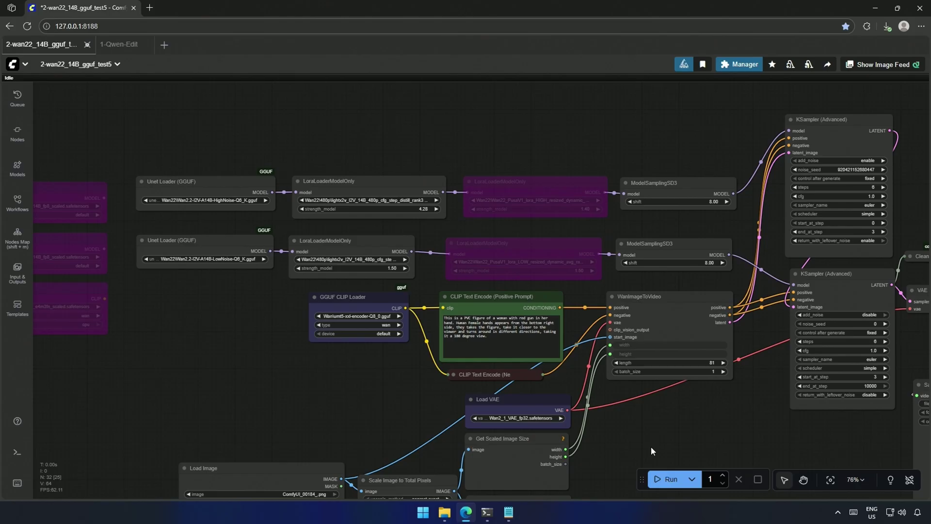
pyautogui.moveTo(662, 440); pyautogui.dragTo(426, 406)
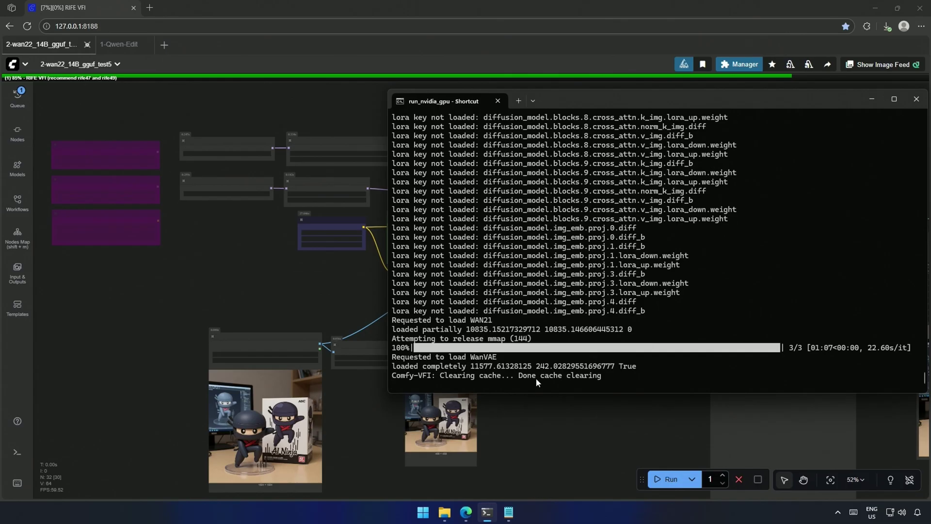
# Step: Monitor the workflow run on the full node graph and in the run_nvidia_gpu console
pyautogui.click(537, 439)
pyautogui.scroll(-3, 535, 438)
pyautogui.moveTo(535, 438); pyautogui.dragTo(320, 334)
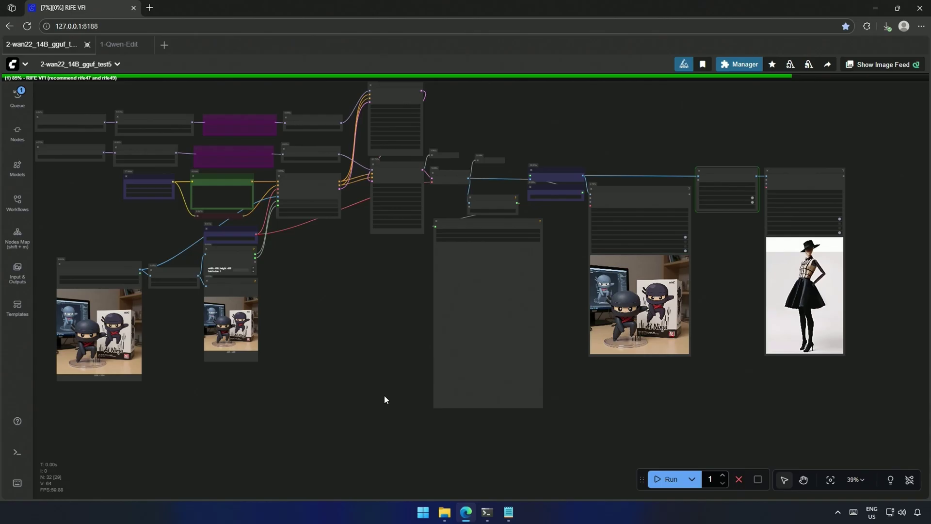
pyautogui.click(488, 513)
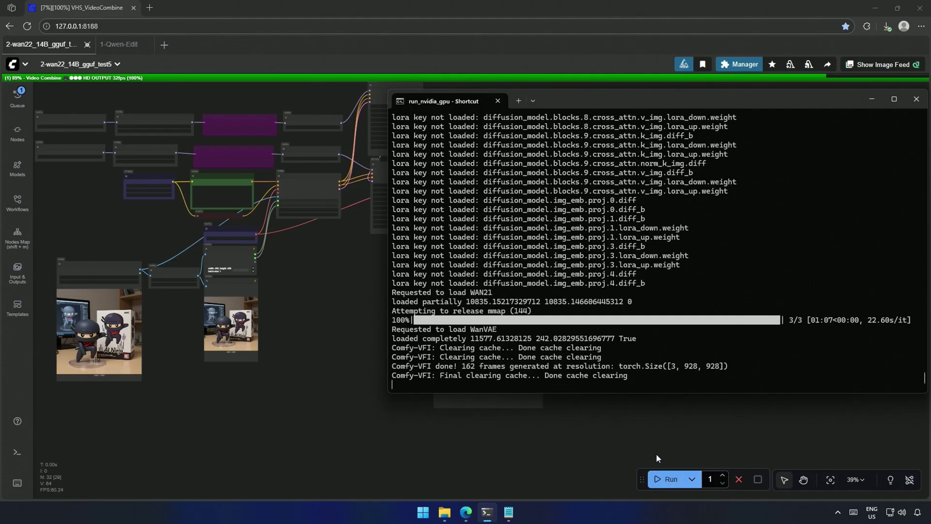
pyautogui.click(644, 432)
# Step: Play the generated clip in the Save Video node's preview
pyautogui.scroll(6, 486, 434)
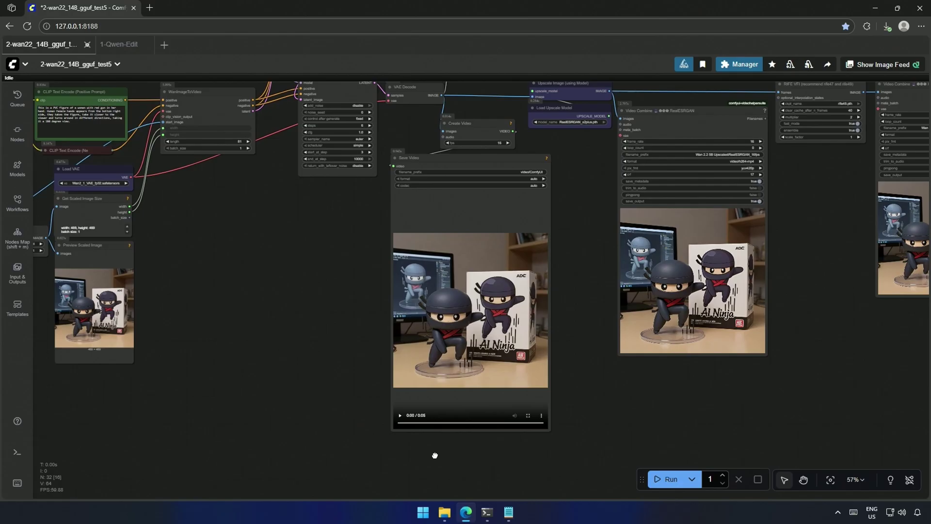
pyautogui.click(405, 411)
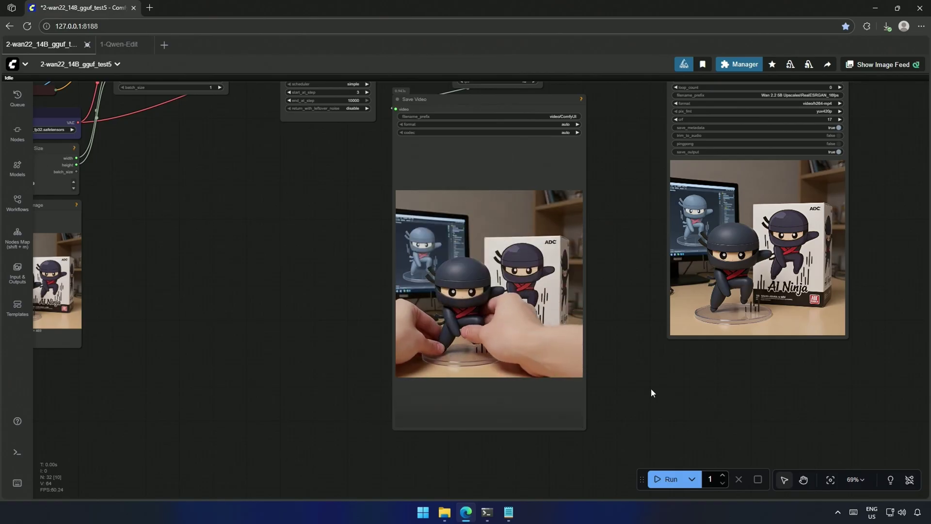
pyautogui.moveTo(651, 388); pyautogui.dragTo(592, 413)
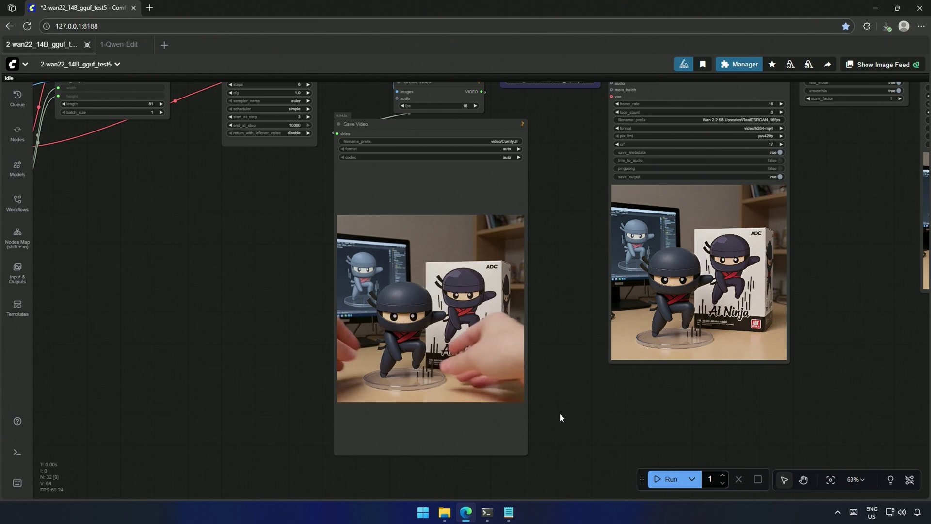
pyautogui.moveTo(333, 438)
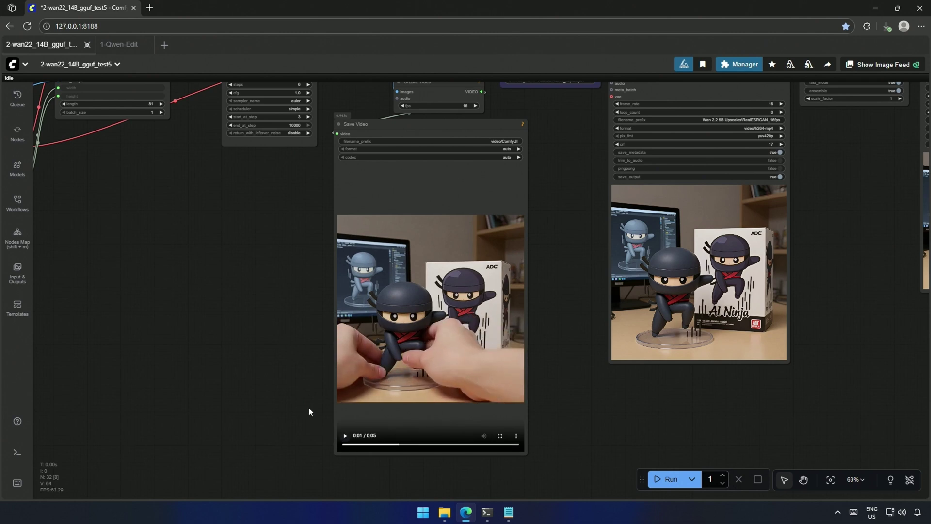
# Step: Switch to File Explorer, inspect the 16fps and 32fps outputs in Wan 2.2 5B Upscales, and play RealESRGAN_16fps_00004.mp4
pyautogui.click(445, 512)
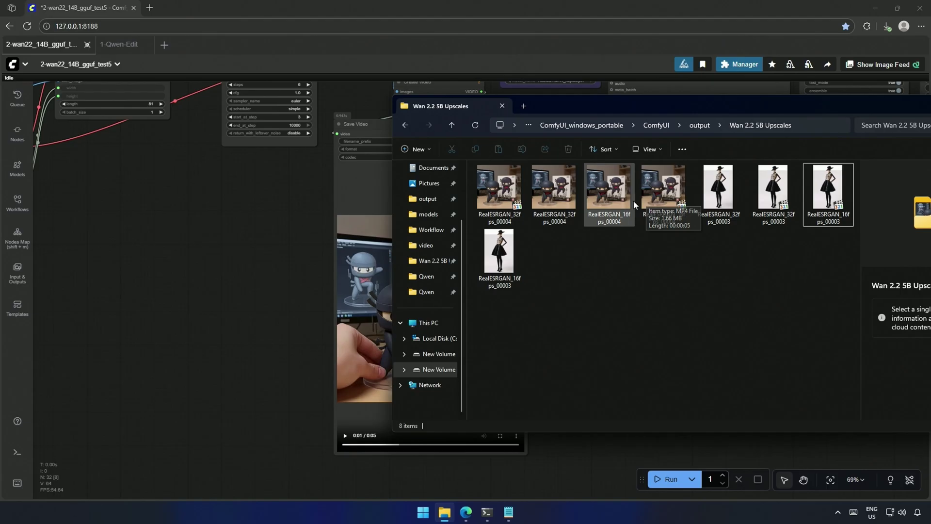
pyautogui.click(654, 196)
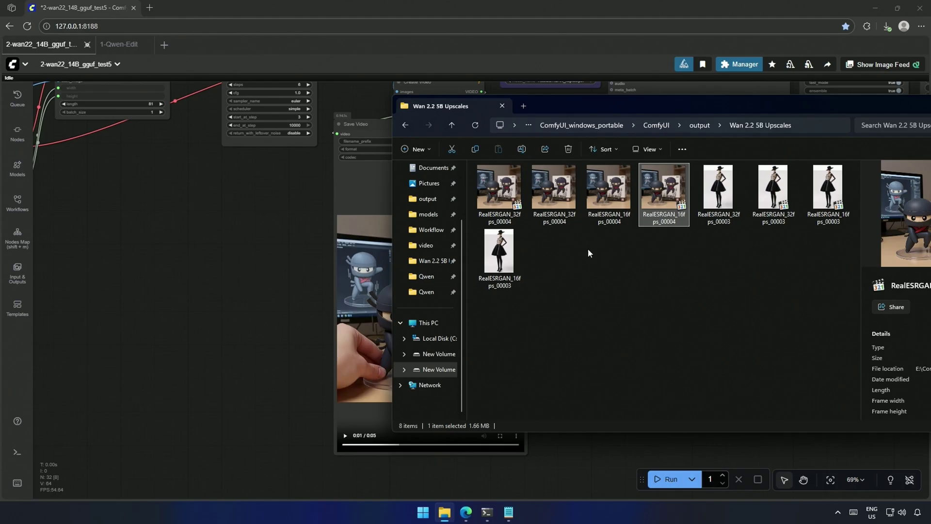
pyautogui.click(508, 216)
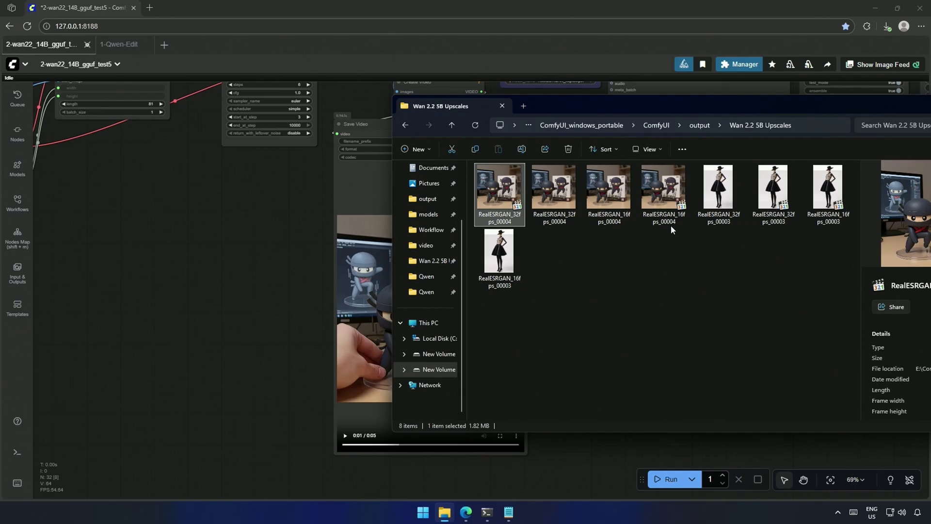
pyautogui.doubleClick(658, 203)
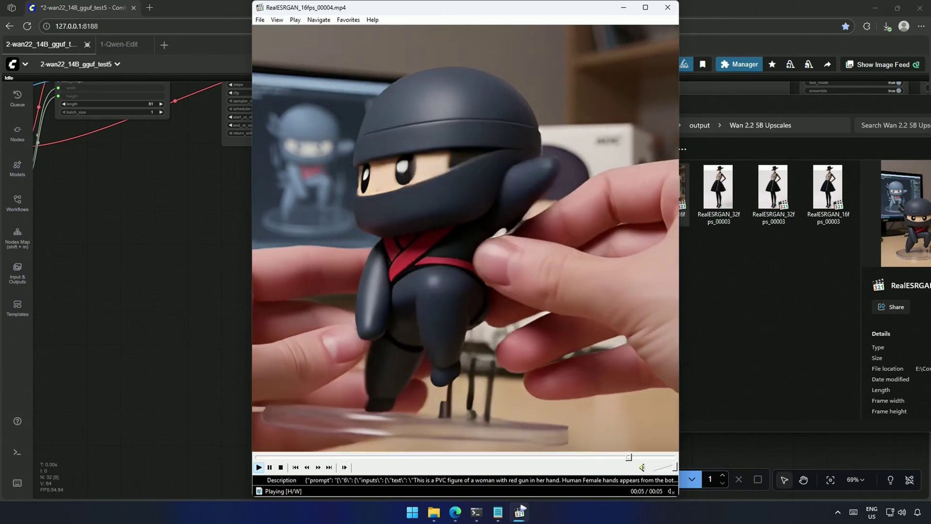
# Step: Close the 16fps video and play RealESRGAN_32fps_00004.mp4
pyautogui.click(668, 7)
pyautogui.doubleClick(500, 194)
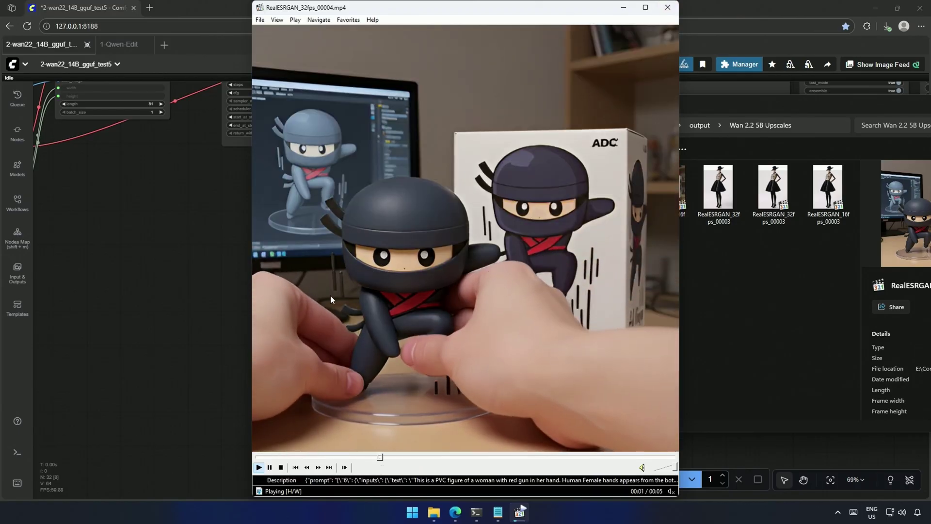
pyautogui.click(355, 245)
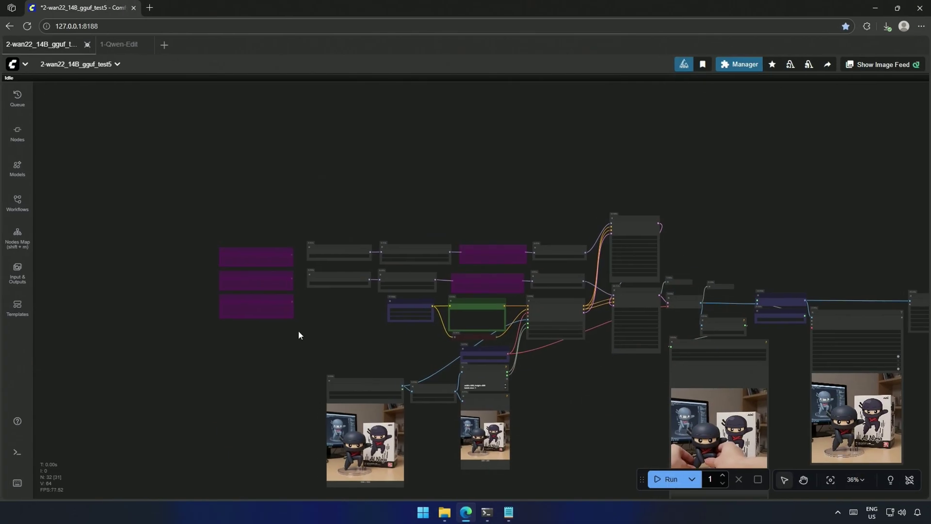
# Step: Inspect the bypassed Load Diffusion Model and Load CLIP nodes, and the high-noise and low-noise Unet Loader (GGUF) nodes
pyautogui.scroll(5, 313, 330)
pyautogui.moveTo(313, 329); pyautogui.dragTo(470, 402)
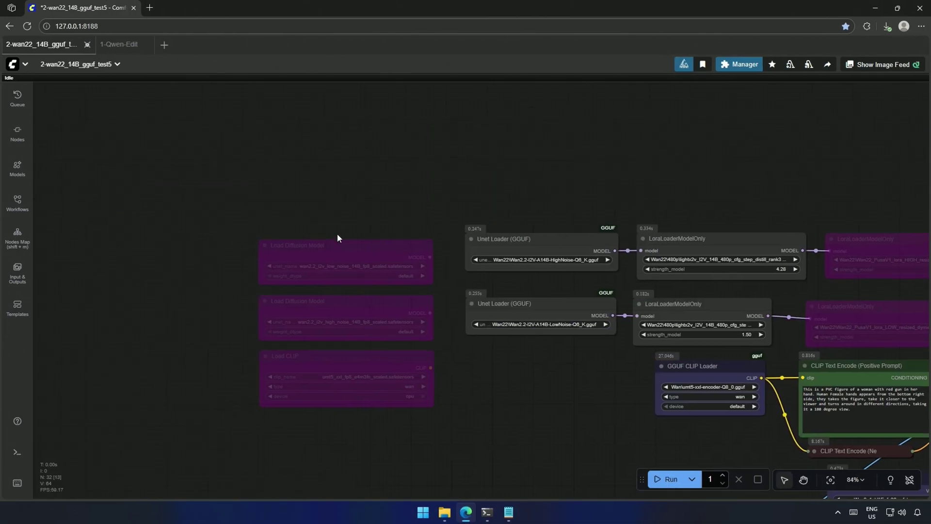
pyautogui.moveTo(337, 234); pyautogui.dragTo(353, 426)
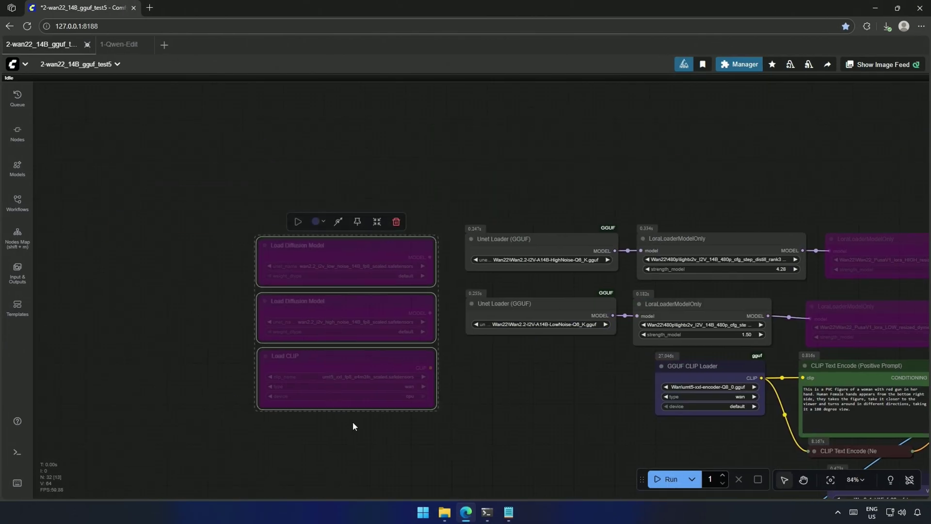
pyautogui.click(493, 388)
pyautogui.moveTo(523, 383); pyautogui.dragTo(260, 391)
pyautogui.scroll(3, 275, 387)
pyautogui.scroll(1, 296, 403)
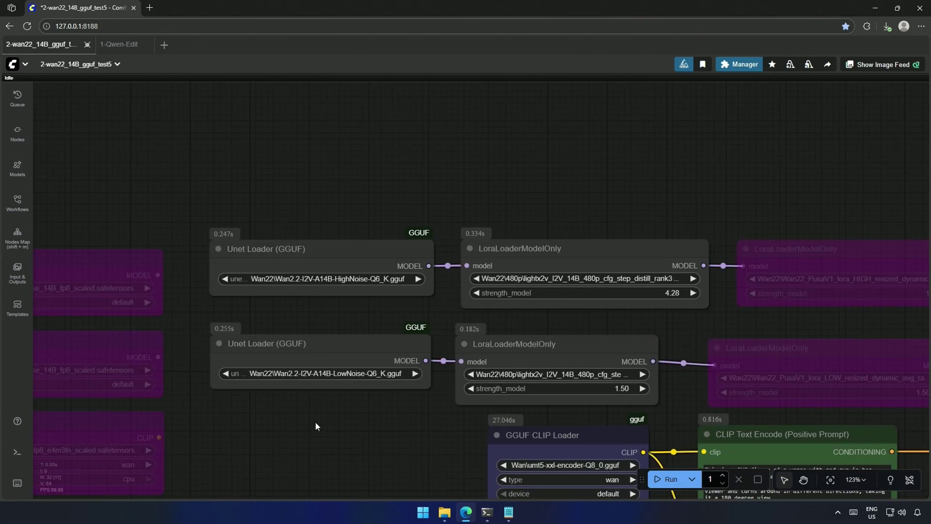
pyautogui.click(316, 242)
pyautogui.click(300, 346)
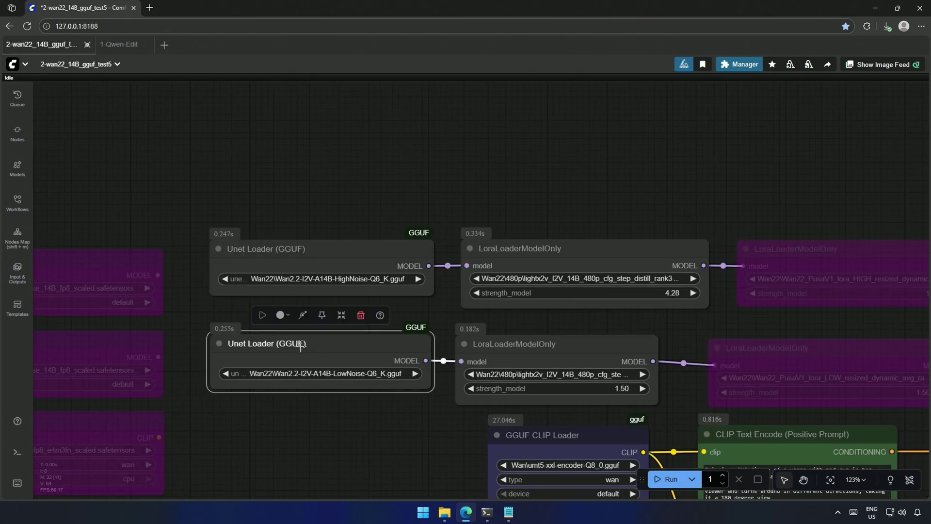
# Step: Review the lightx2v LoRA loaders and the two bypassed PusaV1 LoRA loaders on the high-noise and low-noise branches
pyautogui.click(295, 451)
pyautogui.moveTo(295, 451); pyautogui.dragTo(225, 442)
pyautogui.scroll(-3, 285, 301)
pyautogui.scroll(4, 433, 309)
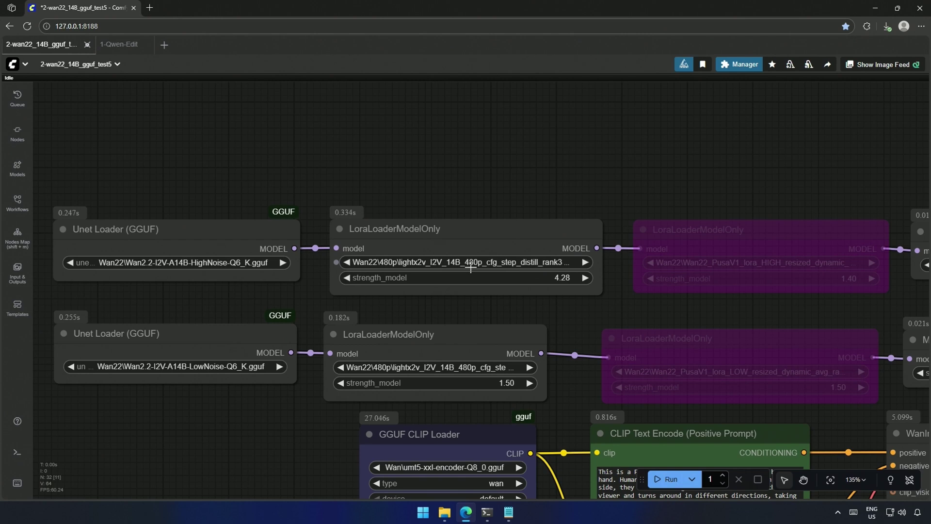
pyautogui.scroll(-1, 274, 430)
pyautogui.moveTo(271, 432); pyautogui.dragTo(34, 407)
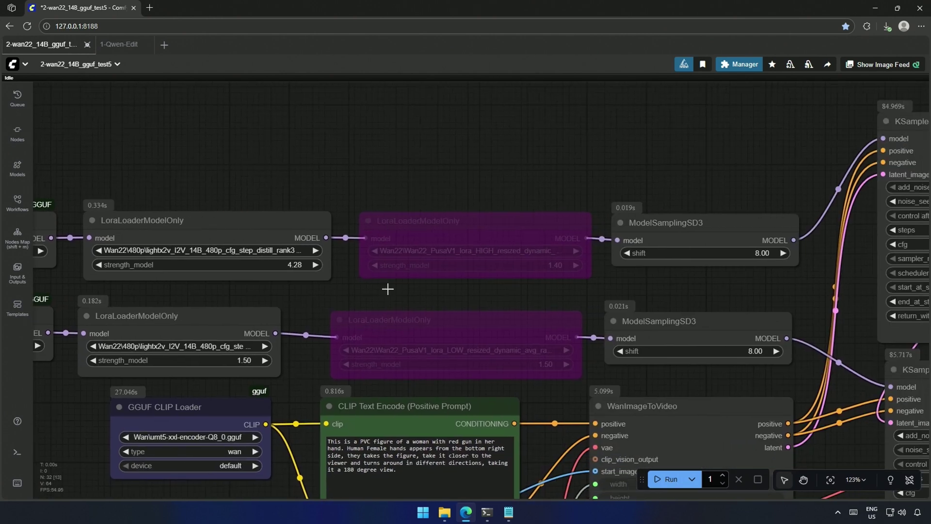
pyautogui.moveTo(451, 192); pyautogui.dragTo(428, 374)
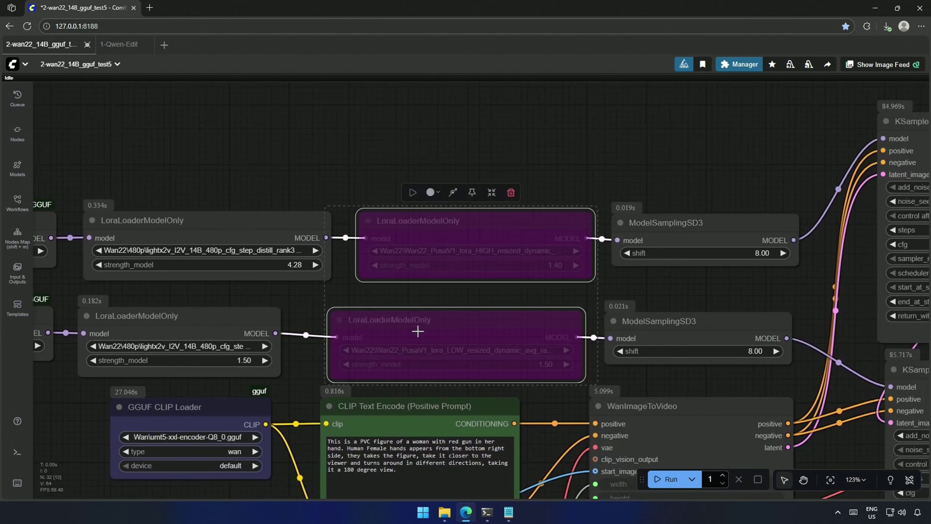
pyautogui.click(365, 157)
pyautogui.scroll(-4, 378, 188)
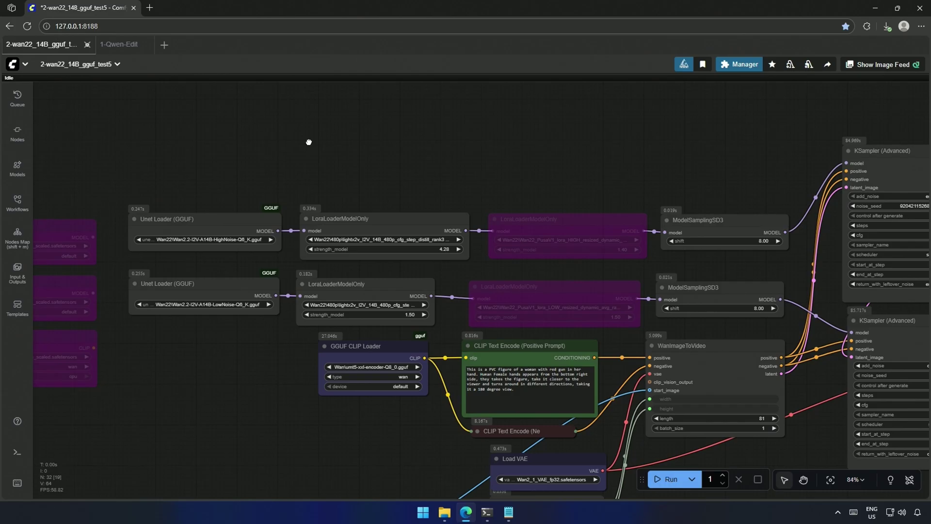
# Step: Add a Patch Sage Attention KJ node above the LoRA loaders, set sage_attention to auto, and bypass the node
pyautogui.doubleClick(308, 144)
pyautogui.write('sage')
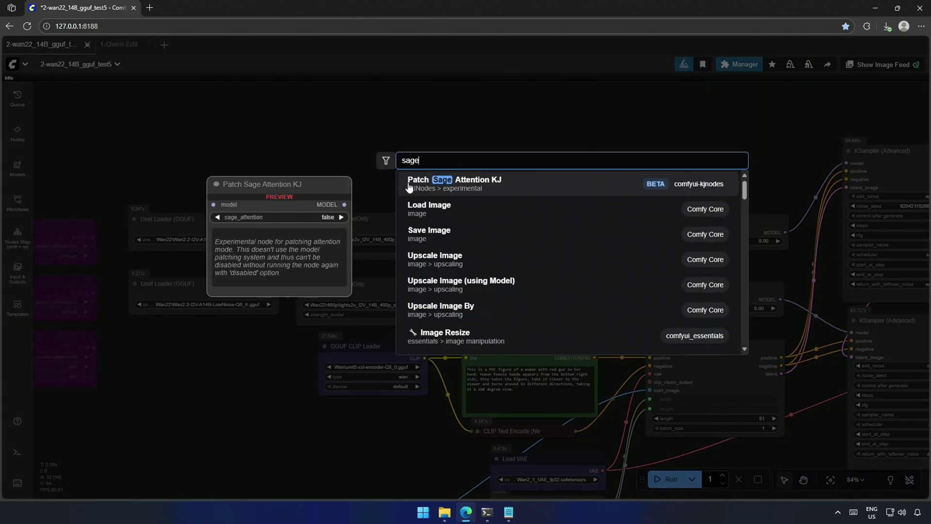
pyautogui.click(466, 194)
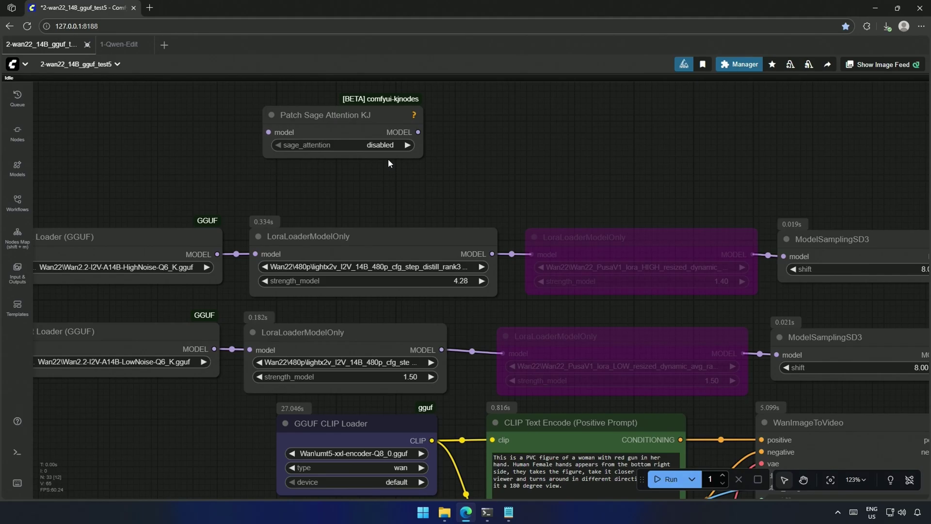
pyautogui.click(379, 145)
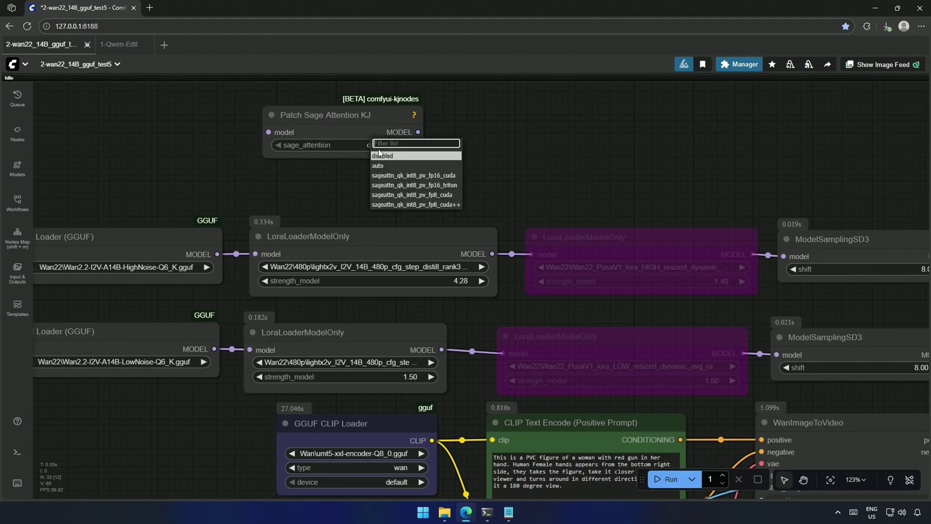
pyautogui.click(378, 166)
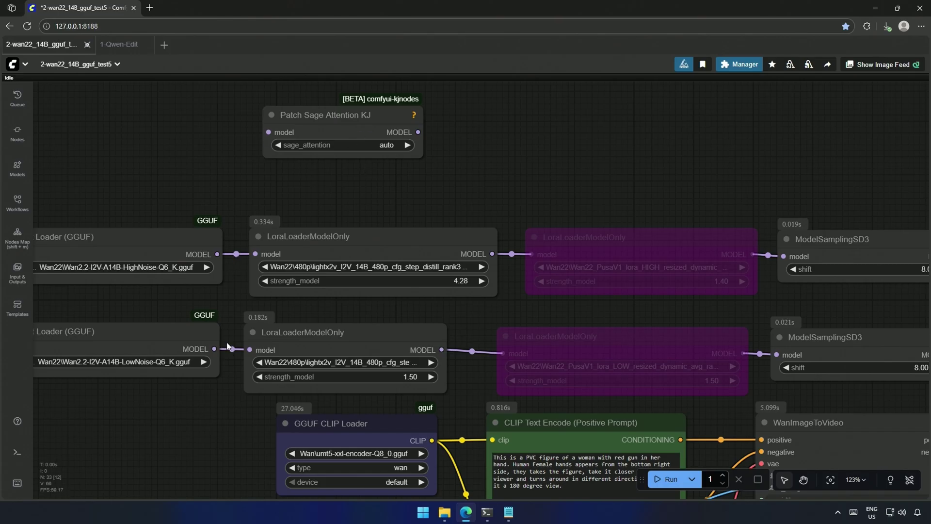
pyautogui.hotkey('ctrl', 'b')
# Step: Inspect the two KSampler (Advanced) nodes and their connections to the ModelSamplingSD3 nodes
pyautogui.scroll(-3, 485, 164)
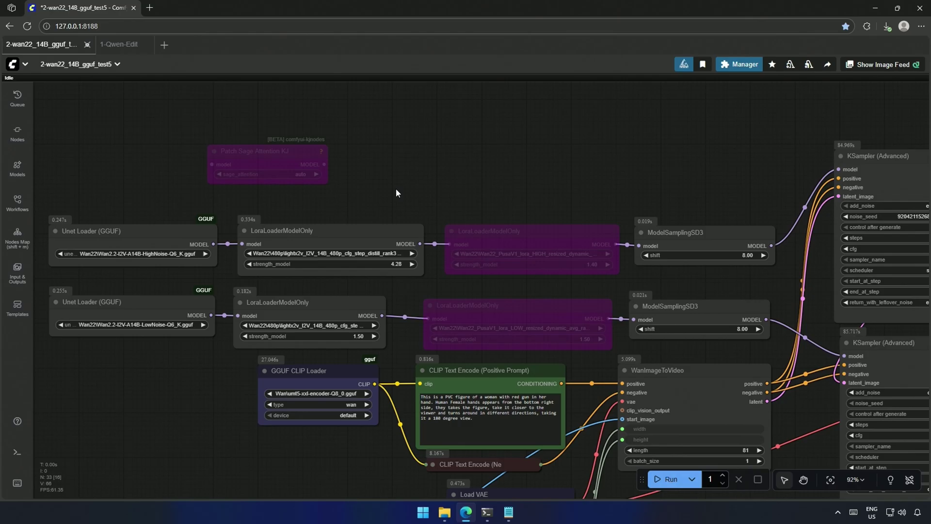
pyautogui.moveTo(396, 188); pyautogui.dragTo(240, 158)
pyautogui.scroll(-2, 334, 176)
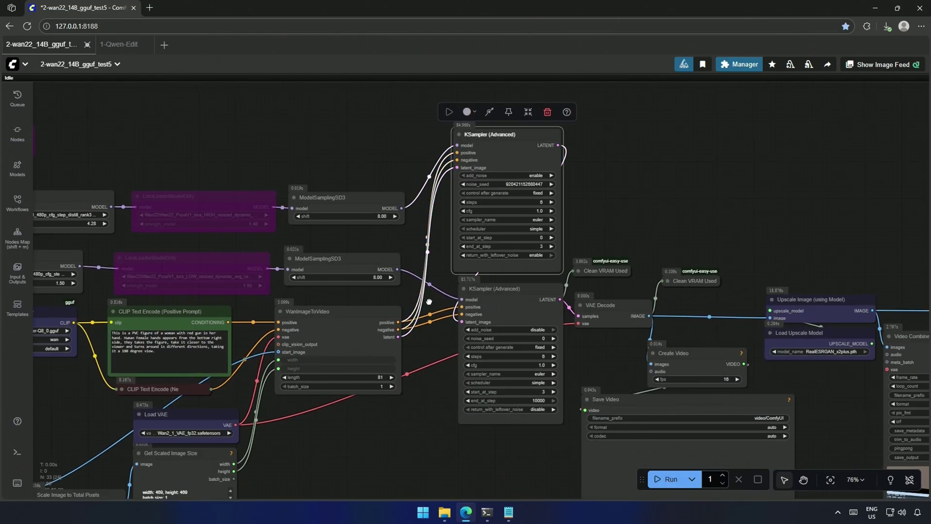
pyautogui.moveTo(402, 314); pyautogui.dragTo(648, 255)
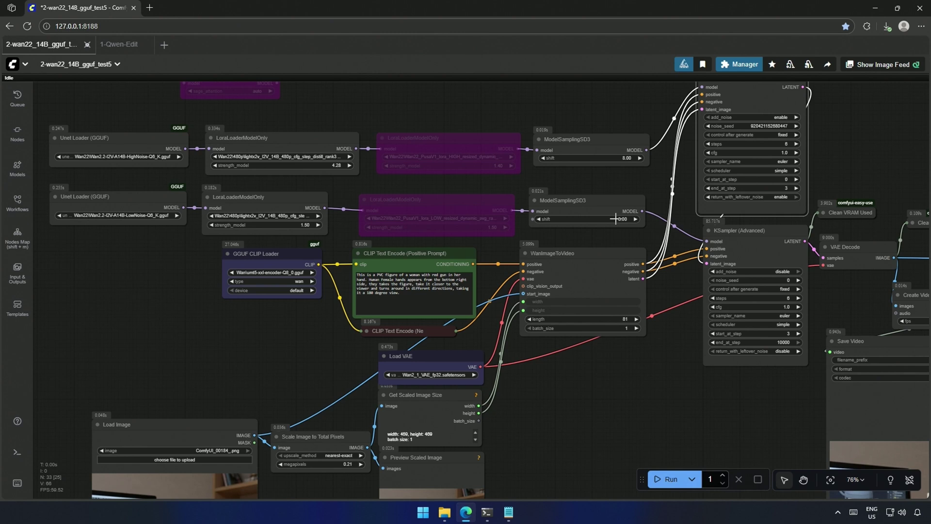
pyautogui.click(751, 246)
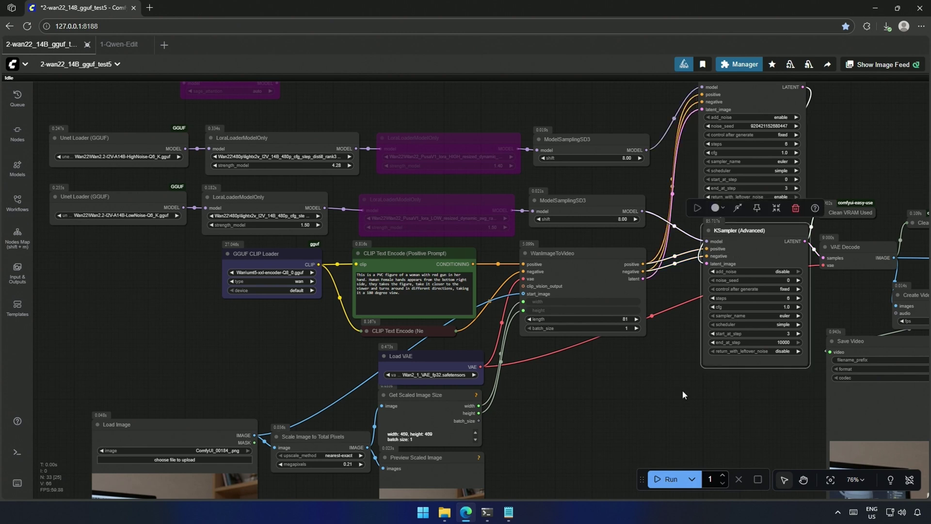
# Step: Examine the GGUF CLIP Loader settings and read the positive prompt feeding WanImageToVideo
pyautogui.scroll(3, 642, 406)
pyautogui.moveTo(204, 331); pyautogui.dragTo(436, 389)
pyautogui.scroll(2, 389, 386)
pyautogui.scroll(1, 388, 389)
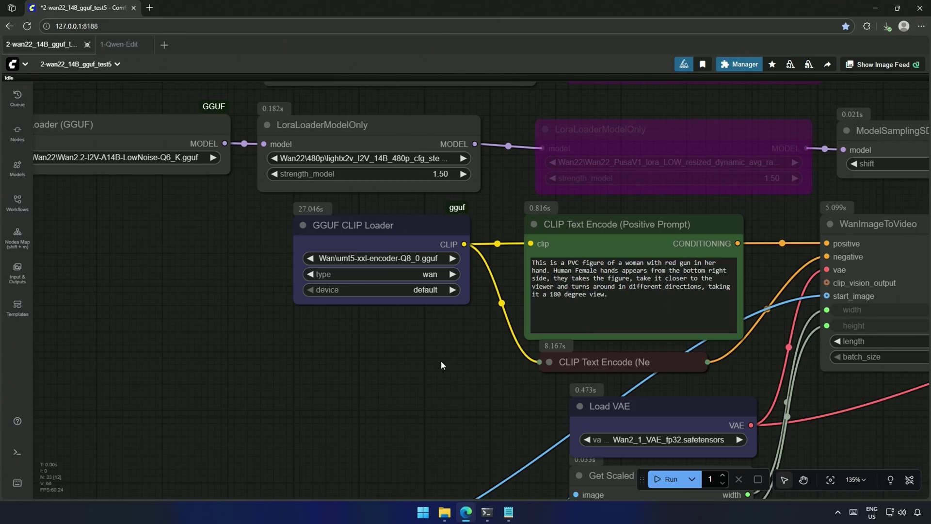
pyautogui.scroll(3, 283, 356)
pyautogui.moveTo(493, 309); pyautogui.dragTo(363, 253)
pyautogui.click(276, 378)
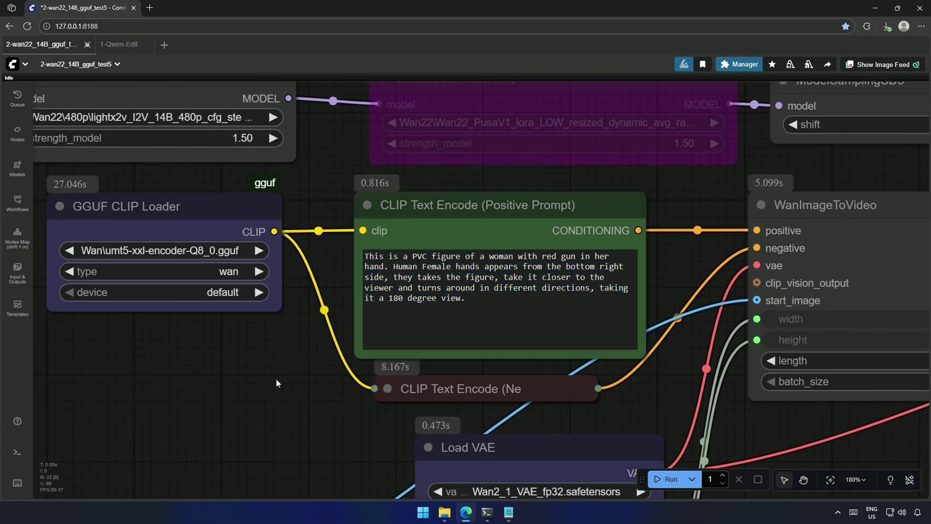
# Step: Examine the start image chain: Load Image, Scale Image to Total Pixels, Get Scaled Image Size and its links to WanImageToVideo
pyautogui.scroll(-6, 275, 379)
pyautogui.scroll(-1, 160, 337)
pyautogui.moveTo(433, 442); pyautogui.dragTo(644, 248)
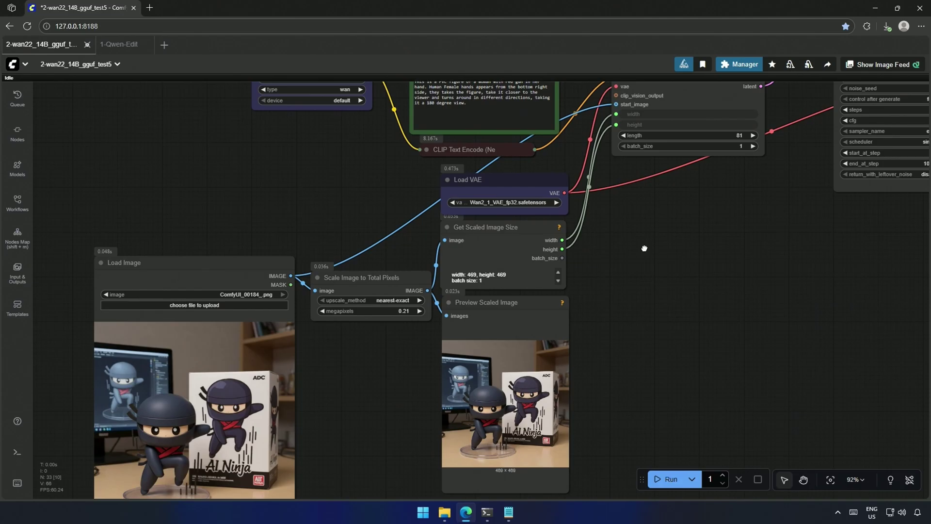
pyautogui.moveTo(630, 346); pyautogui.dragTo(586, 371)
pyautogui.scroll(2, 656, 243)
pyautogui.moveTo(656, 243); pyautogui.dragTo(565, 249)
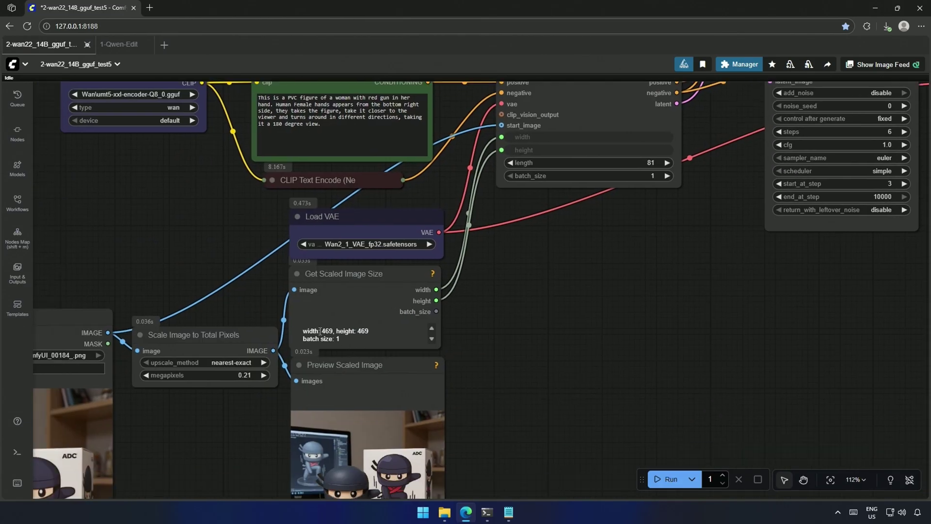
# Step: Examine the video upscaling chain: Load Upscale Model, Upscale Image, RIFE VFI settings and the RealESRGAN and HD OUTPUT 32fps Video Combine nodes
pyautogui.moveTo(650, 348); pyautogui.dragTo(133, 411)
pyautogui.scroll(-6, 281, 240)
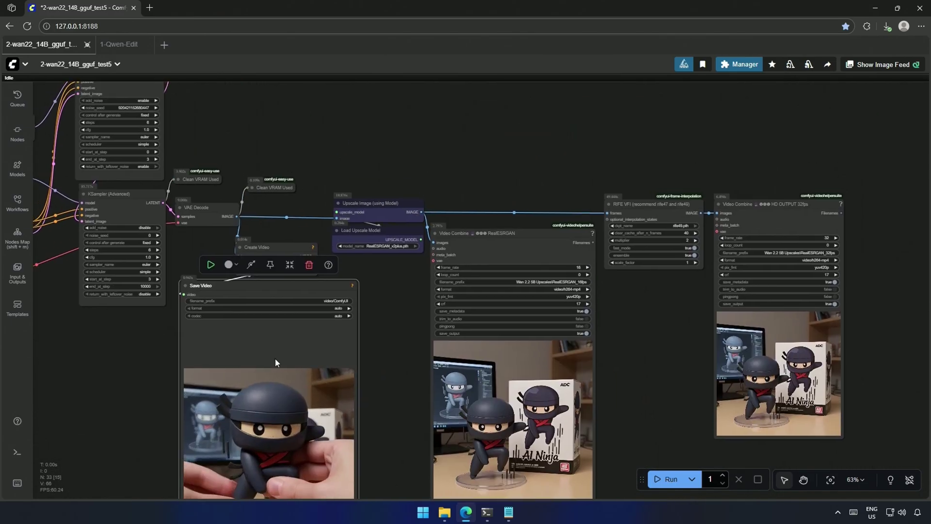
pyautogui.scroll(4, 397, 310)
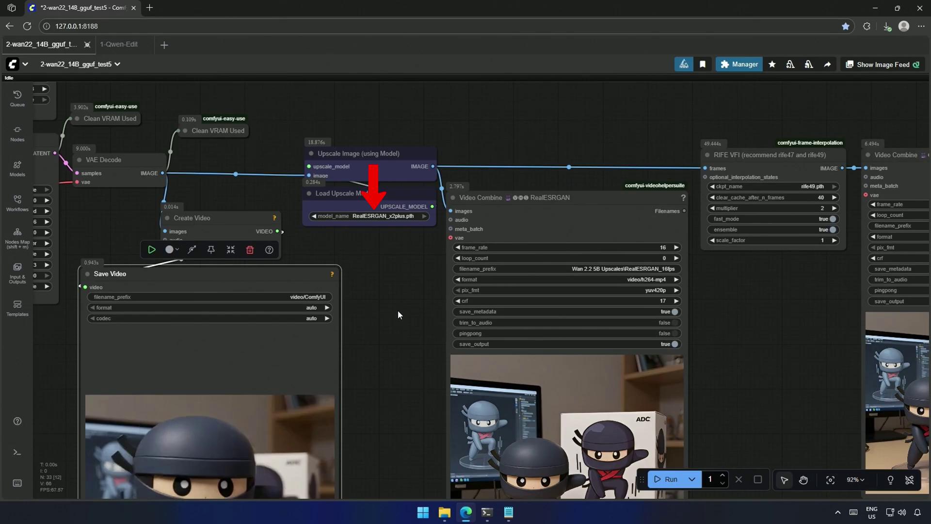
pyautogui.moveTo(398, 311); pyautogui.dragTo(303, 294)
pyautogui.scroll(1, 657, 326)
pyautogui.moveTo(657, 326); pyautogui.dragTo(289, 387)
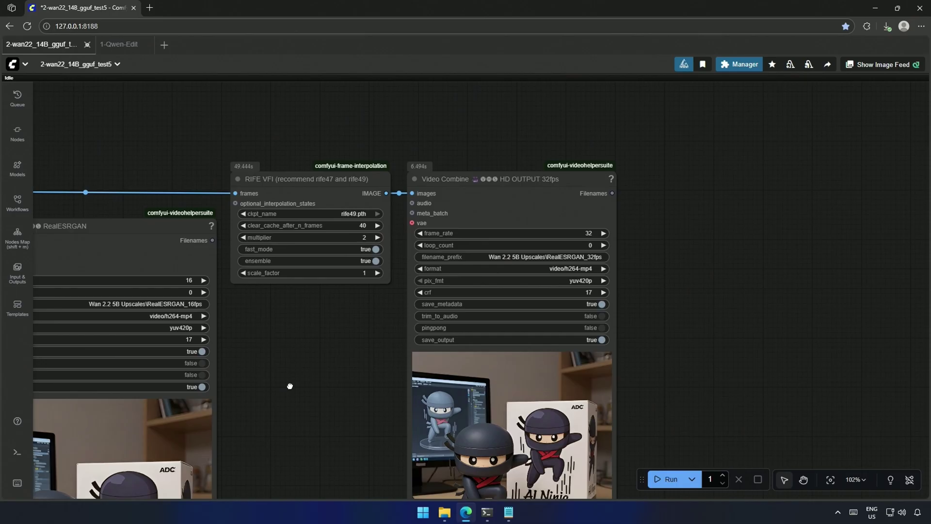
pyautogui.scroll(3, 318, 353)
pyautogui.moveTo(318, 354); pyautogui.dragTo(482, 356)
pyautogui.scroll(-3, 458, 365)
pyautogui.moveTo(407, 358); pyautogui.dragTo(759, 390)
# Step: Examine the 1-Qwen-Edit workflow from its Dress-test-1.jpeg input to the figure image in the Save Image node
pyautogui.moveTo(359, 371); pyautogui.dragTo(231, 410)
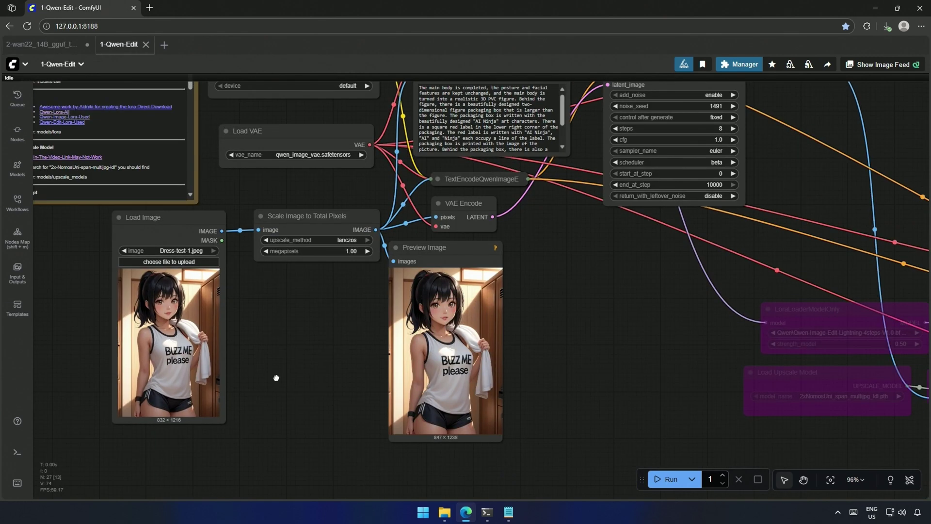
pyautogui.moveTo(501, 367); pyautogui.dragTo(157, 435)
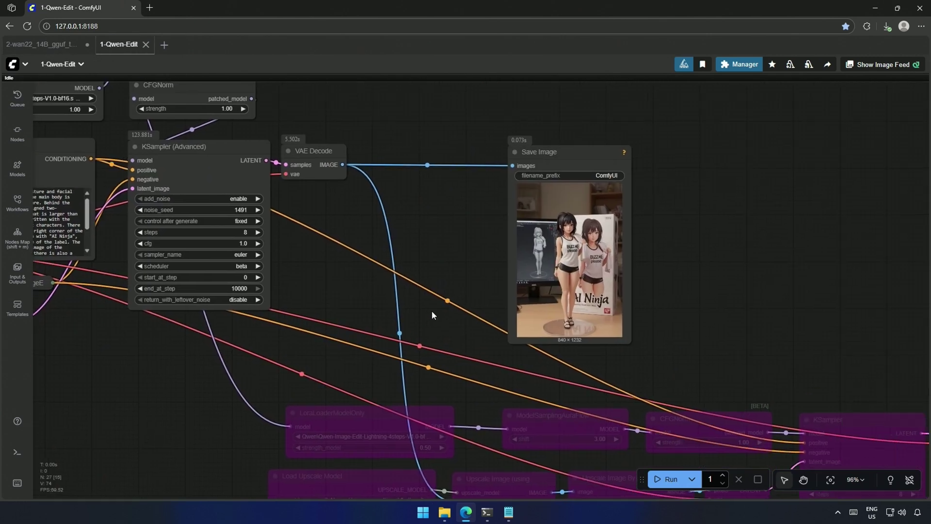
pyautogui.moveTo(439, 283); pyautogui.dragTo(126, 313)
pyautogui.scroll(9, 298, 330)
pyautogui.scroll(4, 184, 304)
pyautogui.scroll(2, 117, 319)
pyautogui.scroll(-2, 88, 332)
pyautogui.scroll(-1, 90, 328)
# Step: Run the 2-wan22_14B_gguf_test5 workflow with ComfyUI_00185_.png as the start image
pyautogui.scroll(-3, 124, 314)
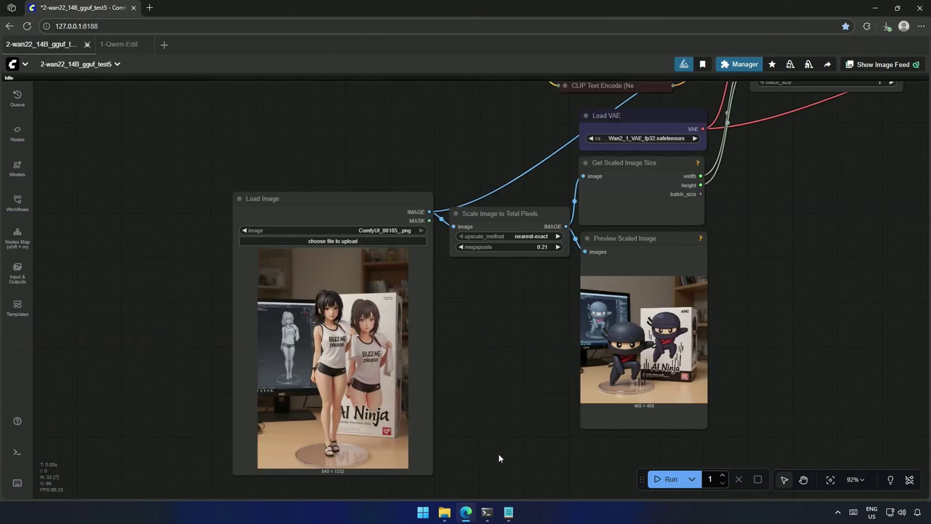
pyautogui.hotkey('ctrl', 'Return')
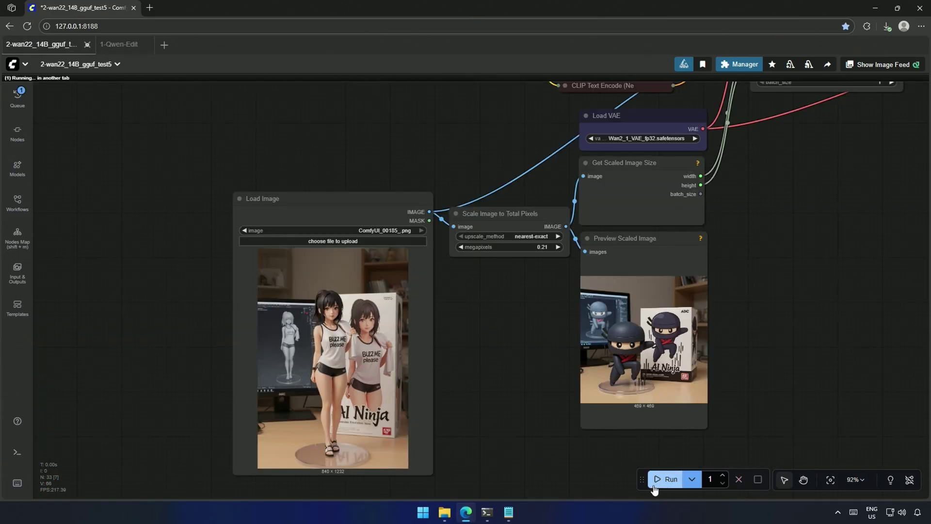
pyautogui.scroll(-6, 540, 442)
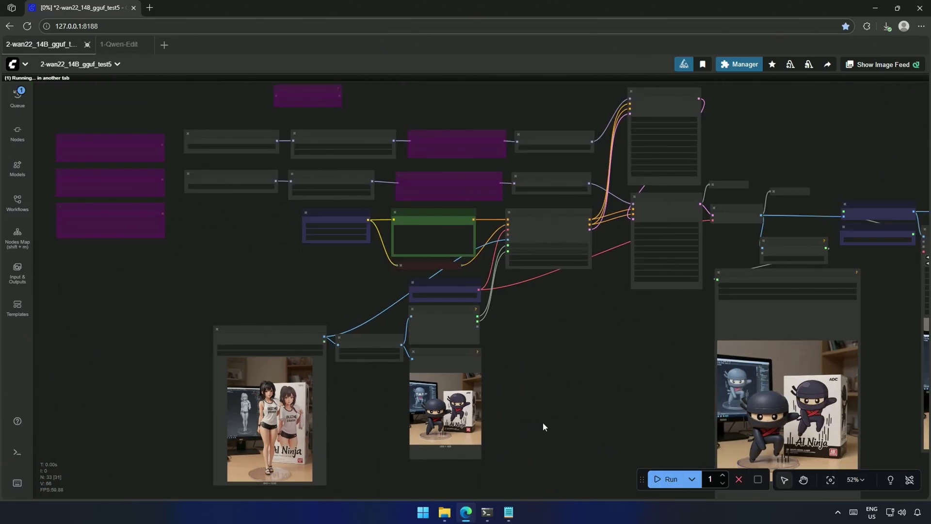
pyautogui.moveTo(579, 423); pyautogui.dragTo(484, 372)
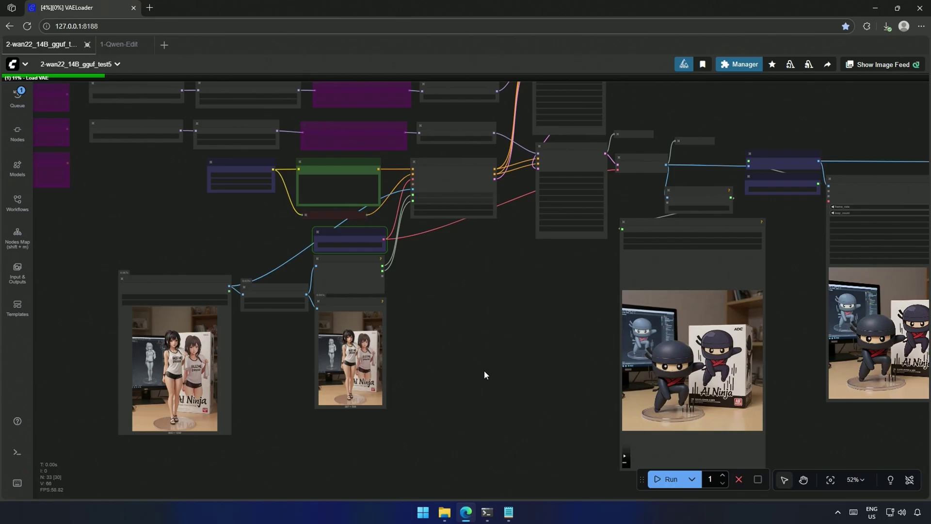
pyautogui.scroll(-1, 484, 372)
# Step: Check the execution time in the run_nvidia_gpu console, then play the generated clip in the Save Video node
pyautogui.click(487, 514)
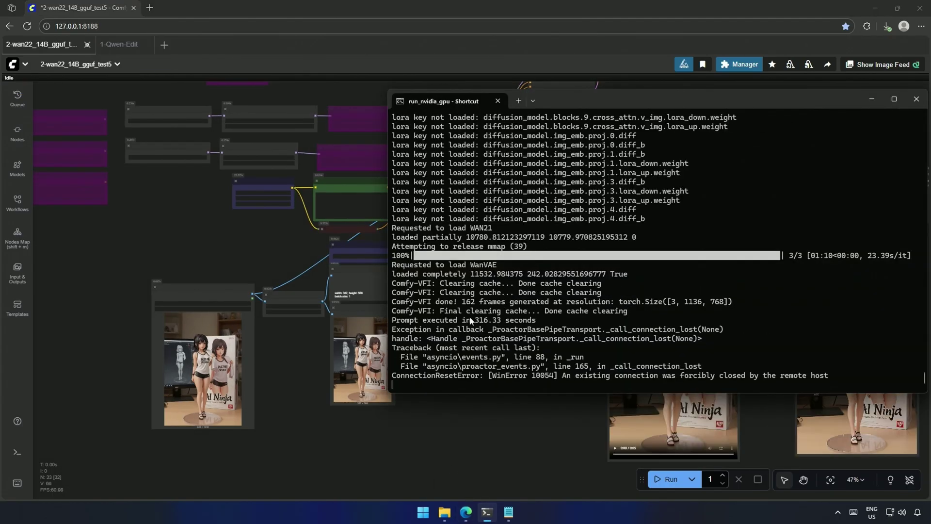
pyautogui.click(532, 436)
pyautogui.scroll(7, 425, 386)
pyautogui.click(296, 439)
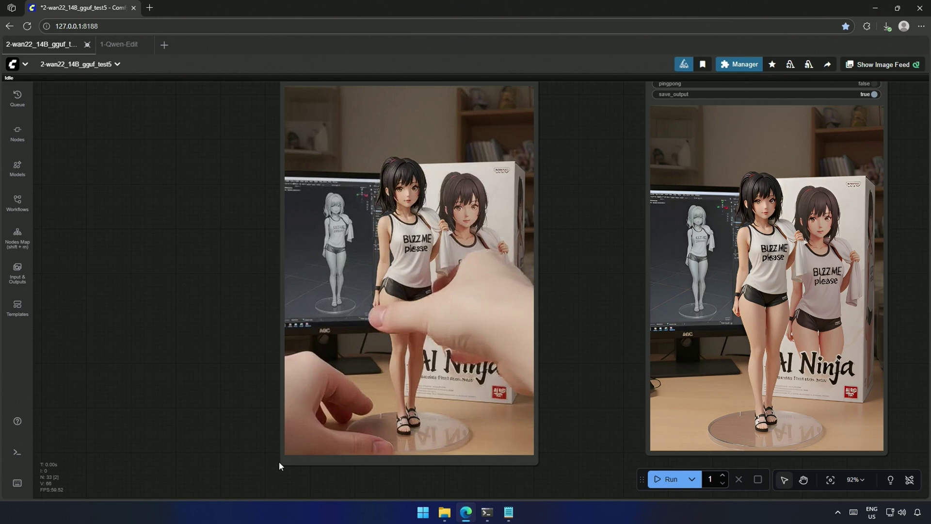
# Step: Play RealESRGAN_16fps_00005.mp4 from the Wan 2.2 5B Upscales folder, close it, and open another upscaled video
pyautogui.click(444, 512)
pyautogui.doubleClick(610, 191)
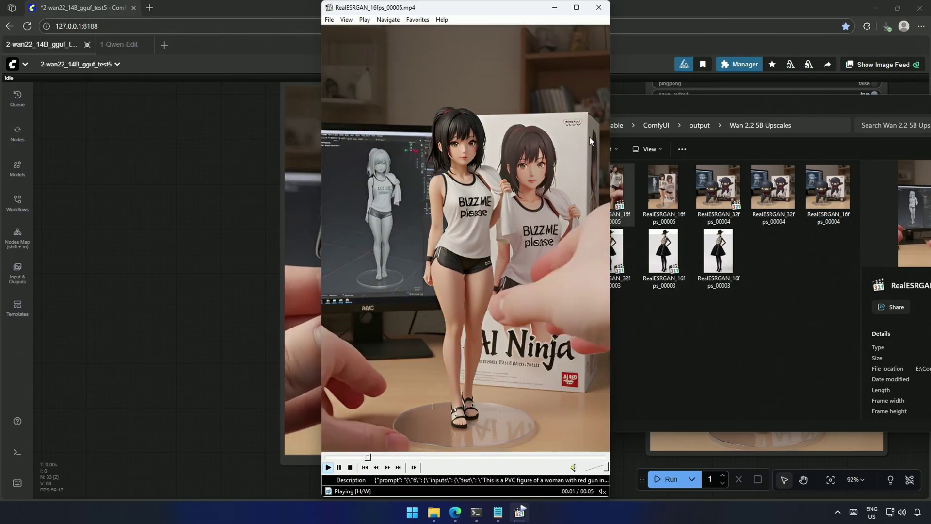
pyautogui.click(598, 8)
pyautogui.doubleClick(554, 193)
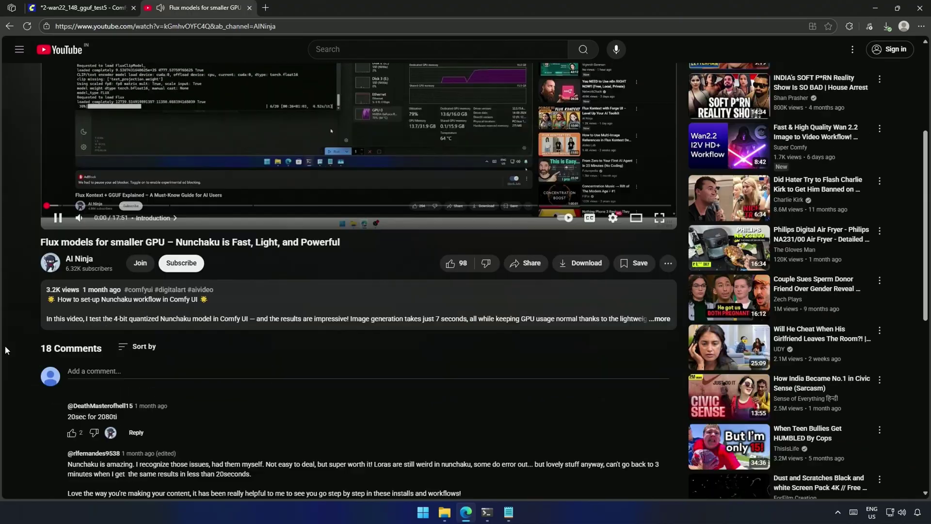
# Step: Expand the description of the Nunchaku YouTube video and open its Civitai link under "Buzz the creator below"
pyautogui.scroll(-2, 476, 256)
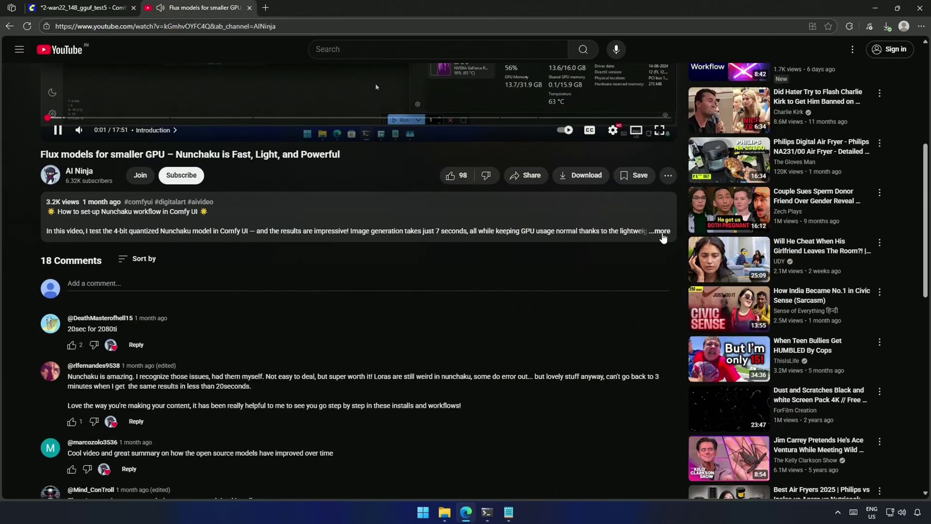
pyautogui.click(662, 238)
pyautogui.scroll(-2, 264, 378)
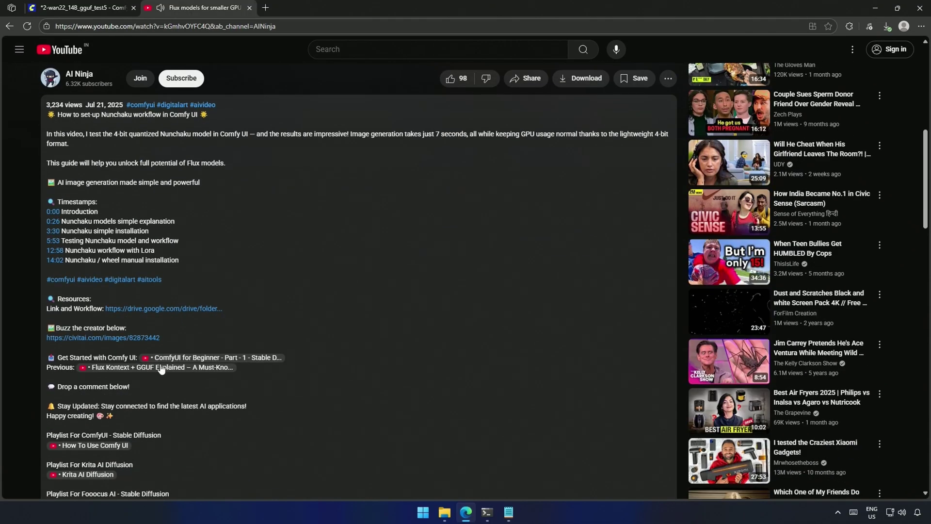
pyautogui.click(85, 339)
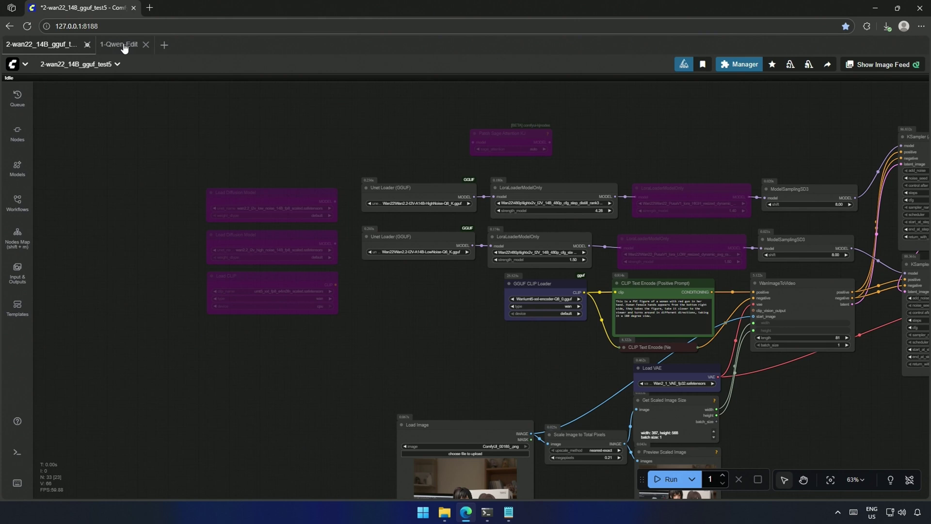
# Step: Switch to the 1-Qwen-Edit workflow and locate its Model links note
pyautogui.click(119, 44)
pyautogui.scroll(-12, 179, 226)
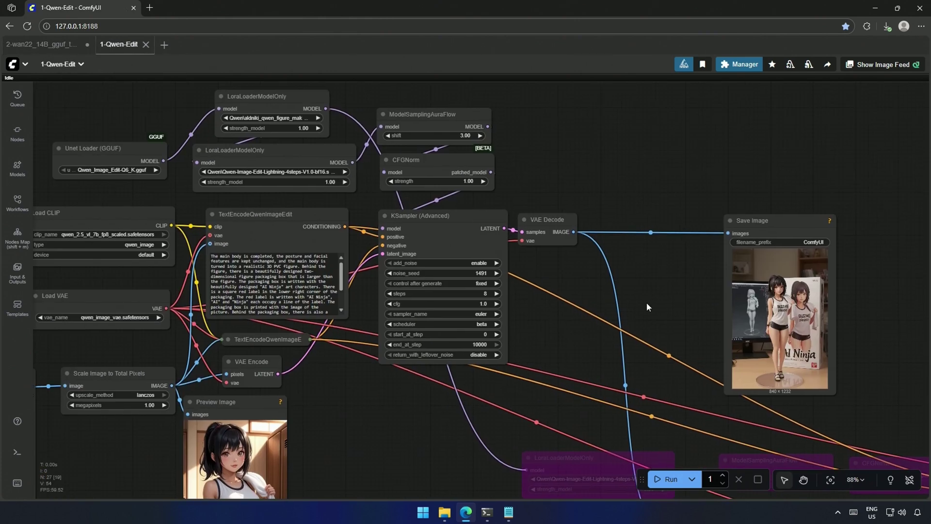
pyautogui.moveTo(164, 195); pyautogui.dragTo(252, 212)
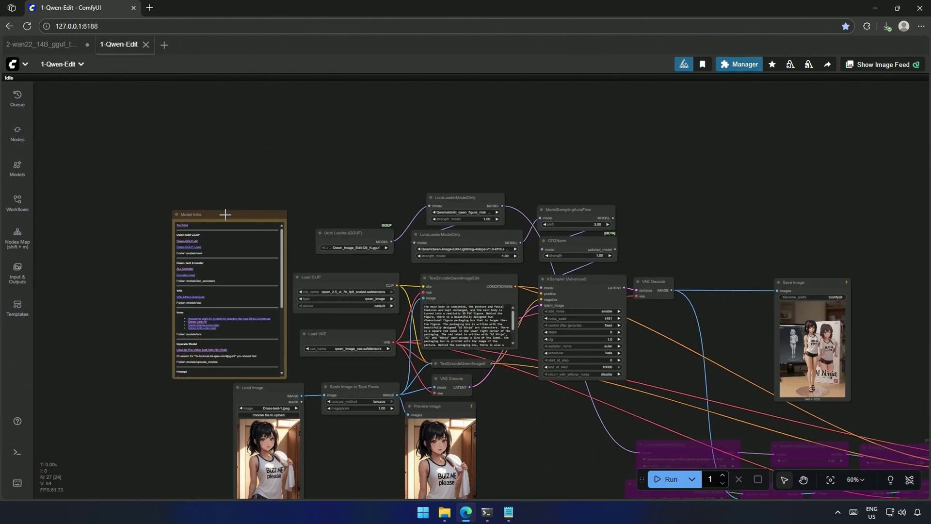
# Step: Return to the 2-wan22_14B_gguf_test5 workflow and open the context menu on the empty canvas below the bypassed loaders
pyautogui.click(48, 44)
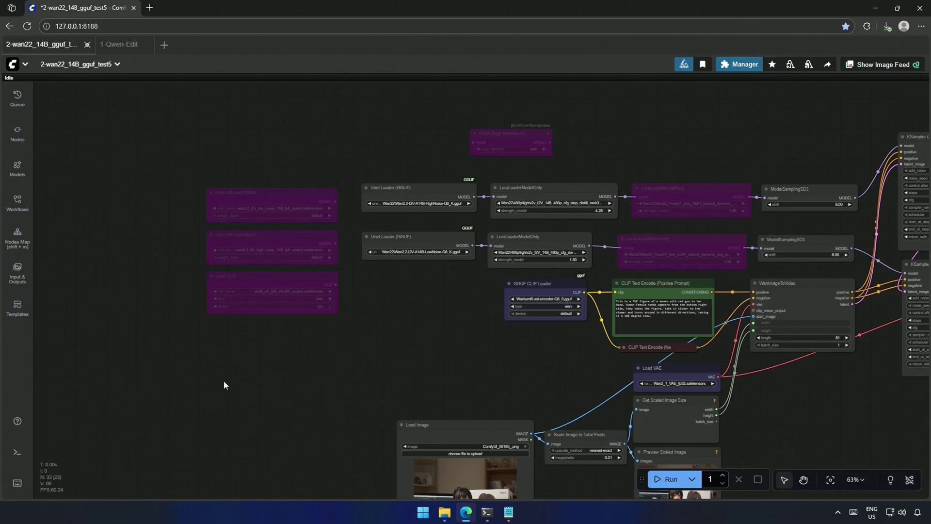
pyautogui.moveTo(223, 381); pyautogui.dragTo(222, 284)
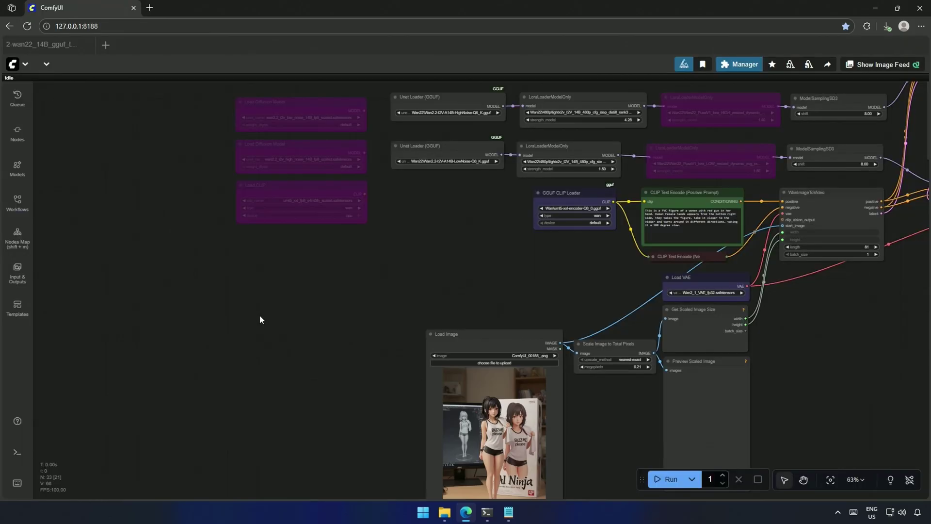
pyautogui.rightClick(212, 277)
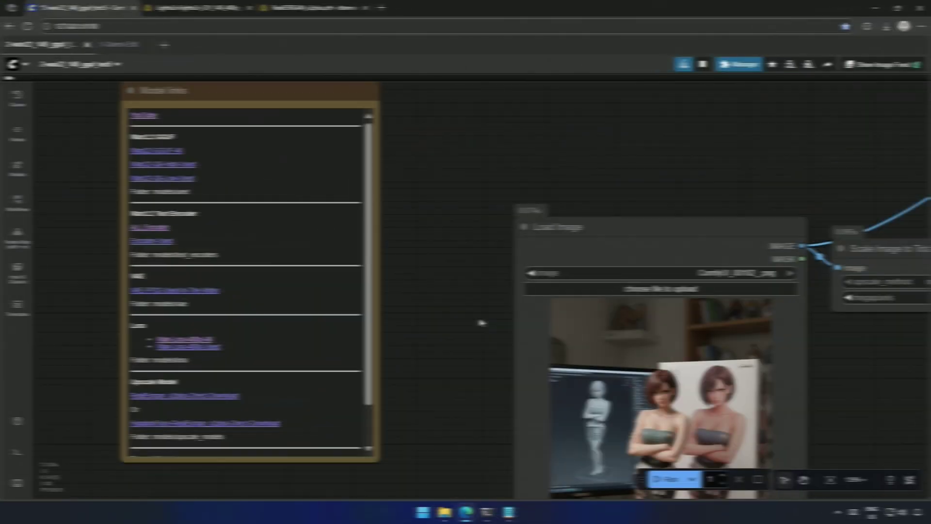
# Step: Read the Wan workflow's Model links note, covering GGUF, text encoder, VAE, Lora and upscale model downloads, folders and the prompt used
pyautogui.scroll(3, 482, 323)
pyautogui.moveTo(482, 326); pyautogui.dragTo(608, 389)
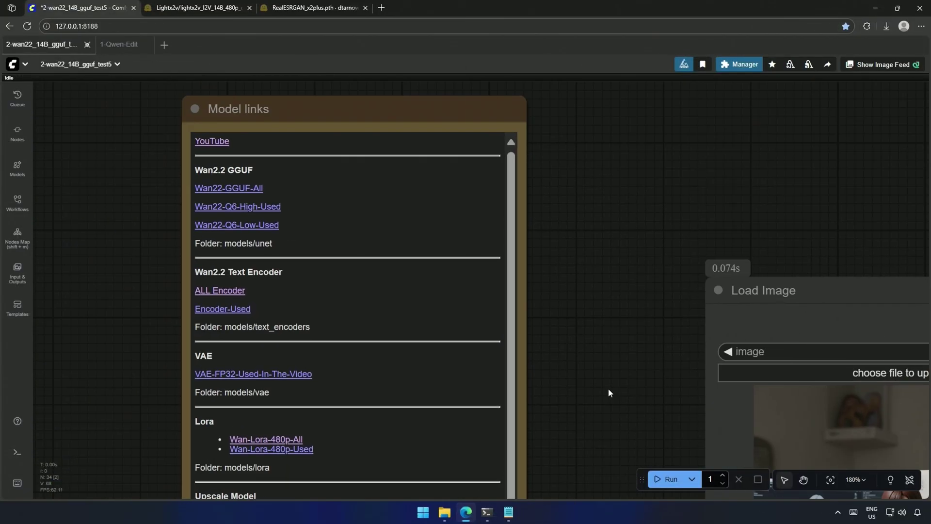
pyautogui.scroll(-2, 277, 312)
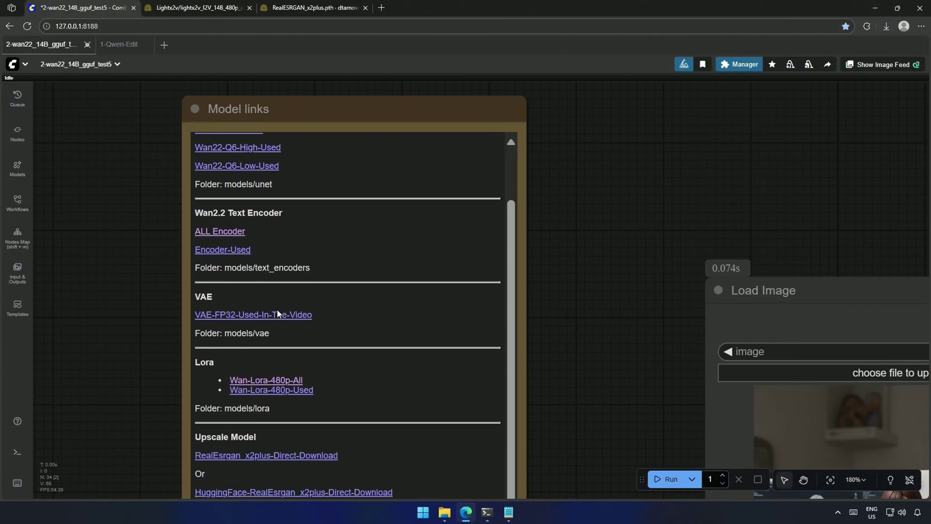
pyautogui.moveTo(569, 439); pyautogui.dragTo(590, 268)
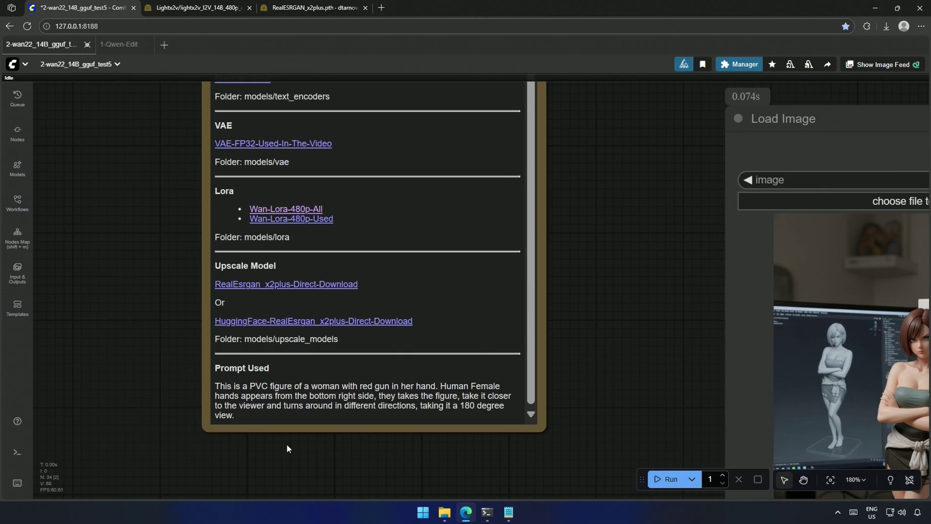
# Step: Review the ComfyUI_00182_.png input and its Save Video result, then play RealESRGAN_32fps_00006.mp4 from the Wan 2.2 5B Upscales folder
pyautogui.scroll(-11, 586, 378)
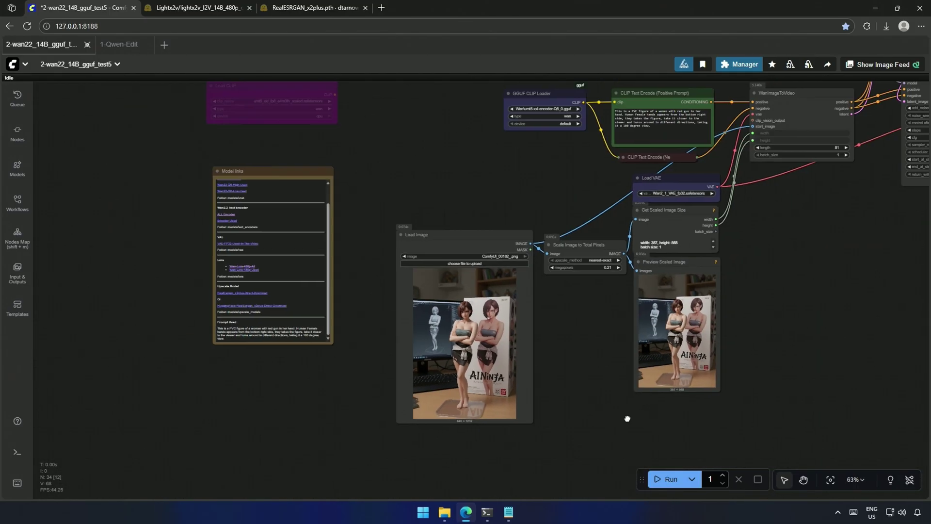
pyautogui.moveTo(627, 418); pyautogui.dragTo(170, 398)
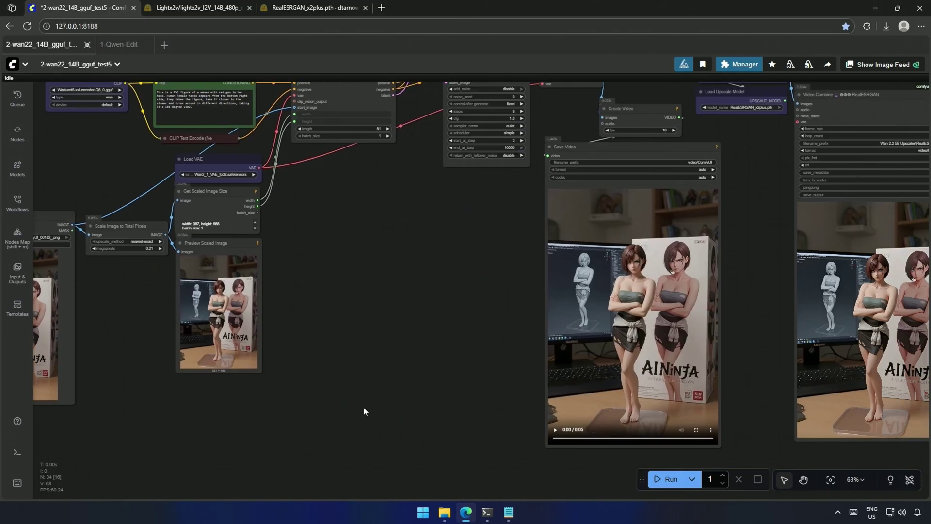
pyautogui.scroll(-2, 363, 410)
pyautogui.scroll(7, 492, 419)
pyautogui.moveTo(466, 423); pyautogui.dragTo(346, 448)
pyautogui.hotkey('alt', 'Tab')
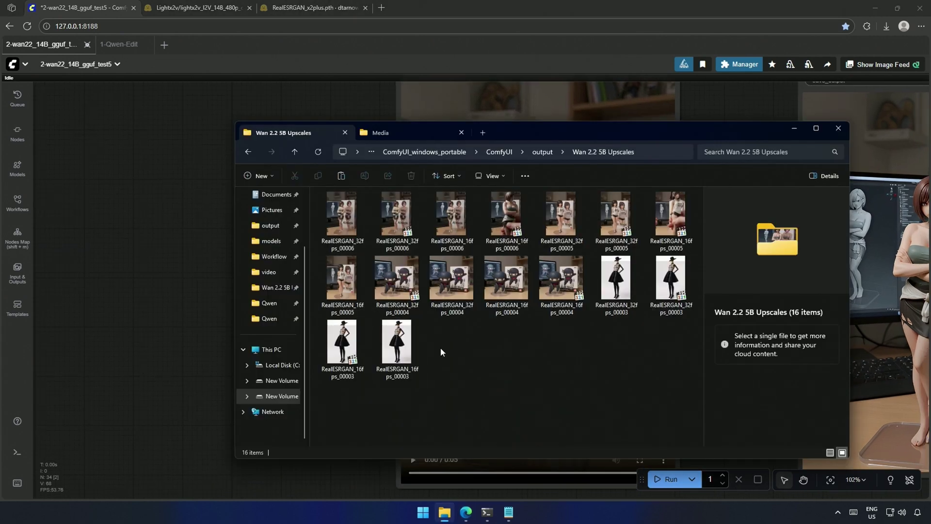
pyautogui.doubleClick(390, 228)
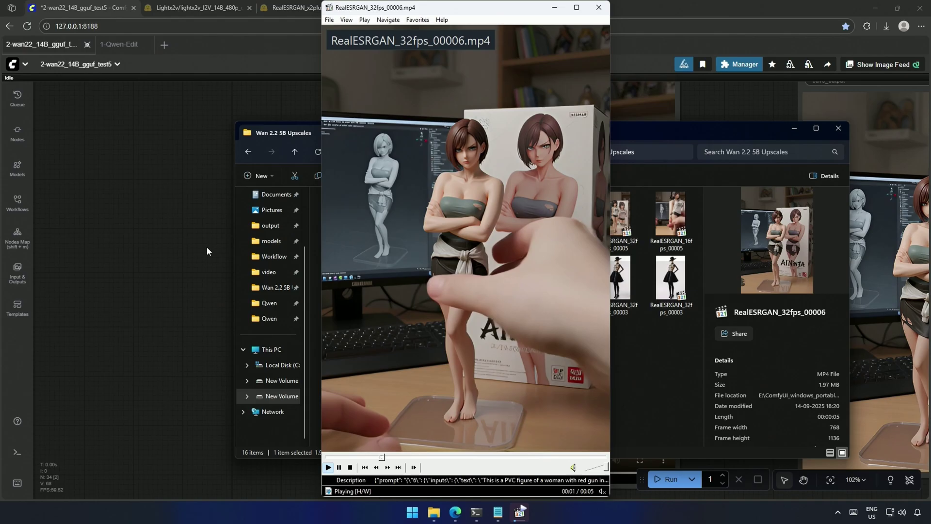